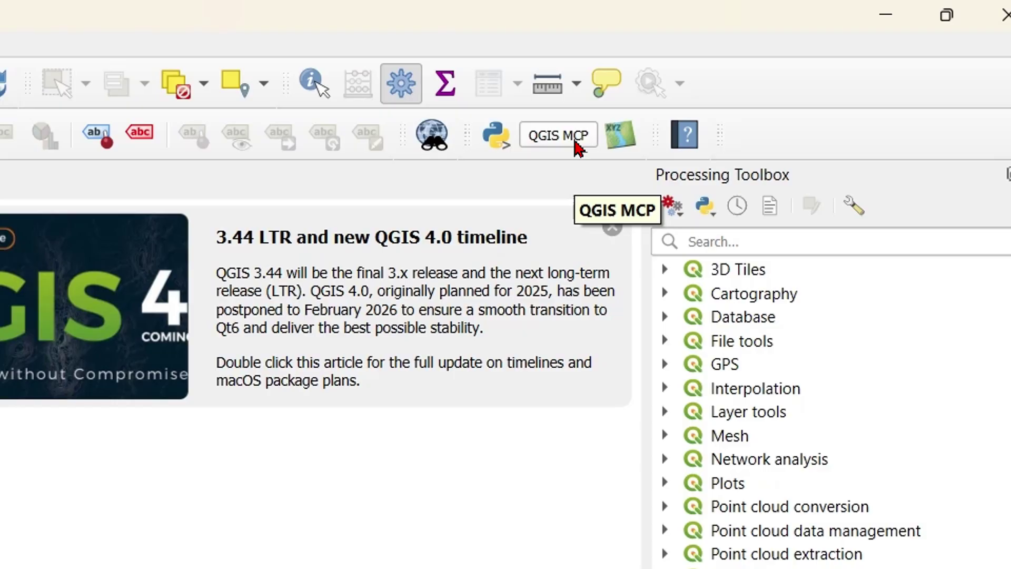
# Start the QGIS MCP server on port 9876 from the plugin's panel
pyautogui.click(576, 141)
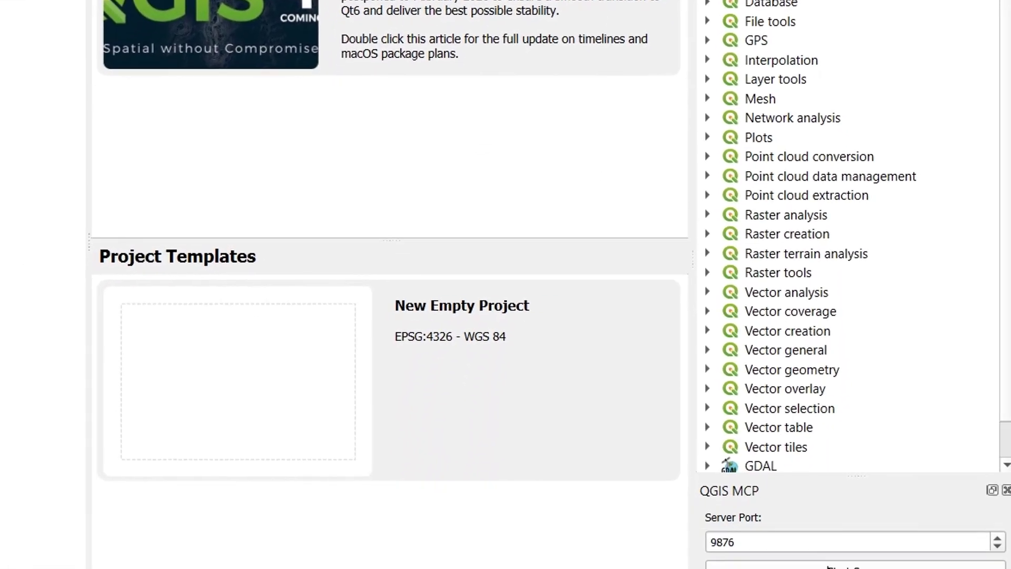
pyautogui.click(828, 566)
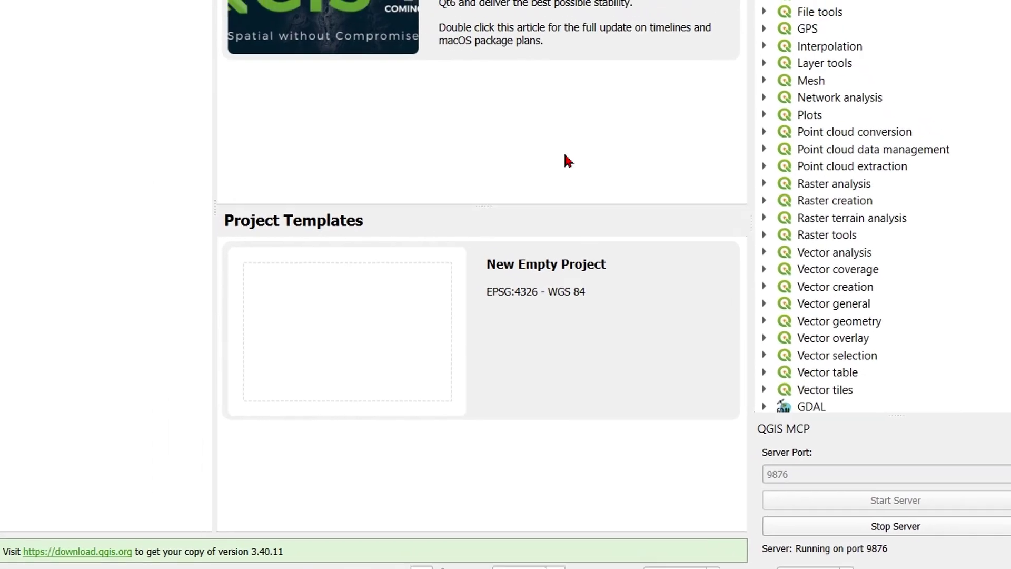
pyautogui.hotkey('ctrl', 'alt', 'space')
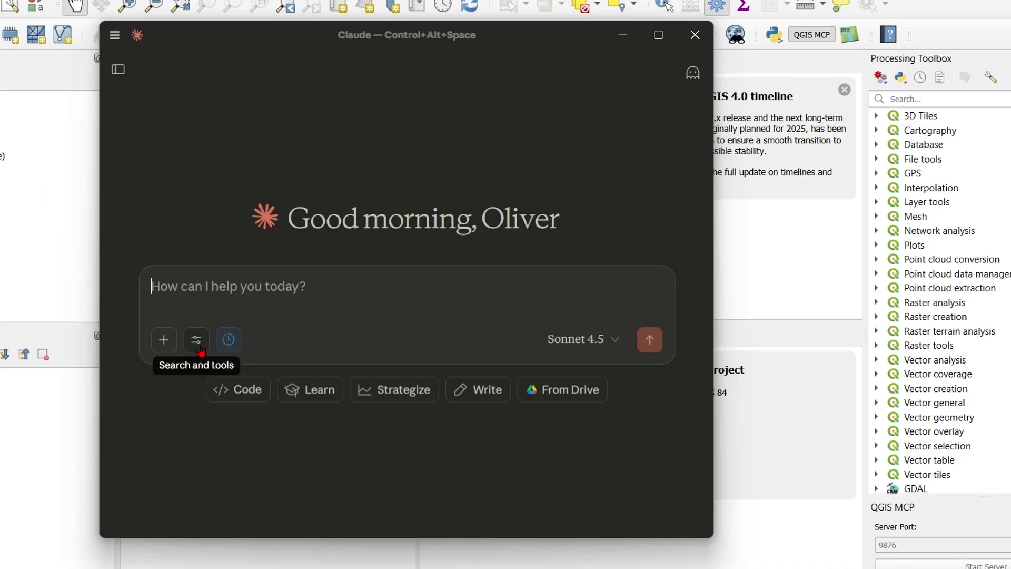
pyautogui.click(196, 339)
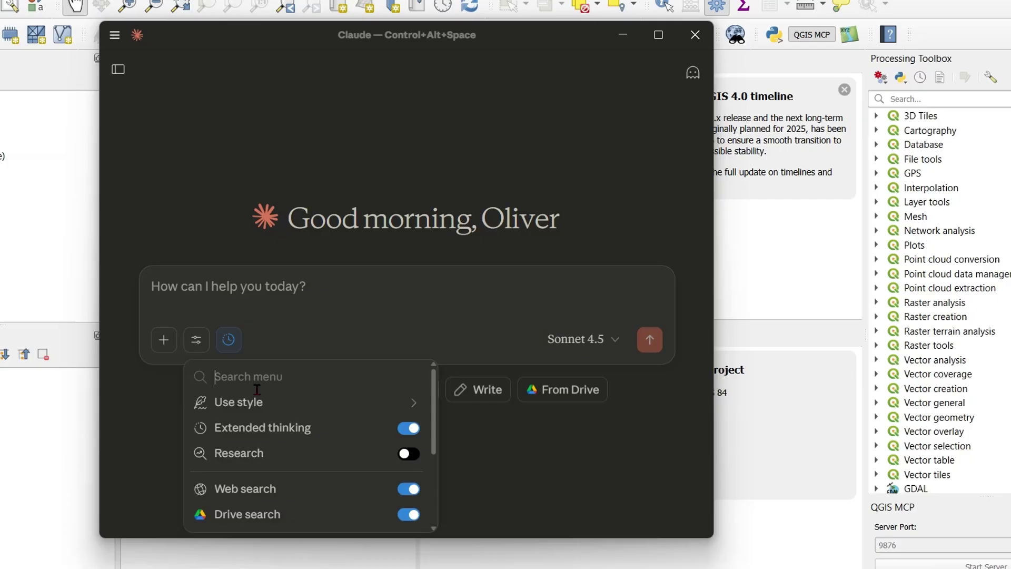
pyautogui.scroll(-3, 323, 426)
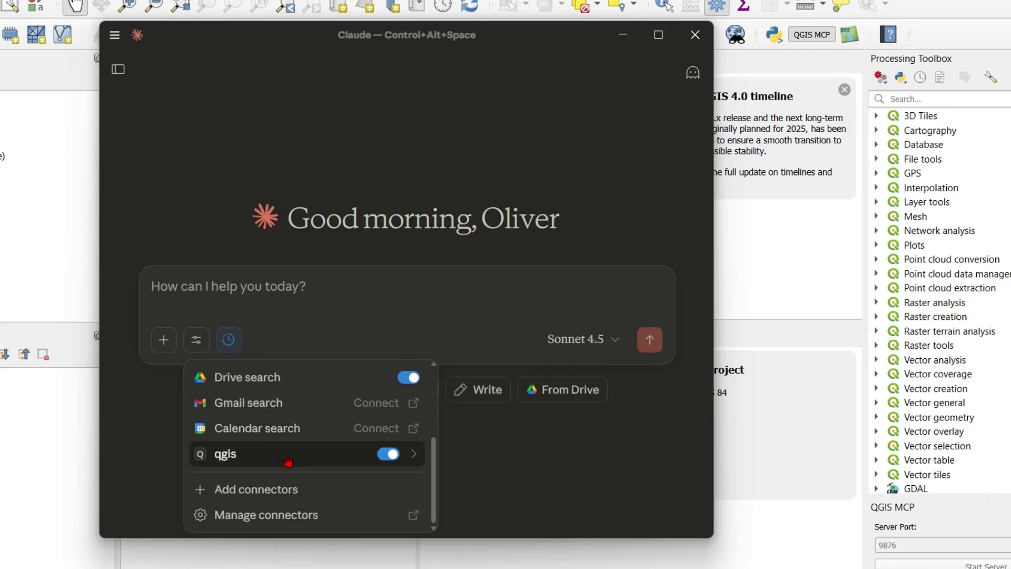
pyautogui.click(269, 289)
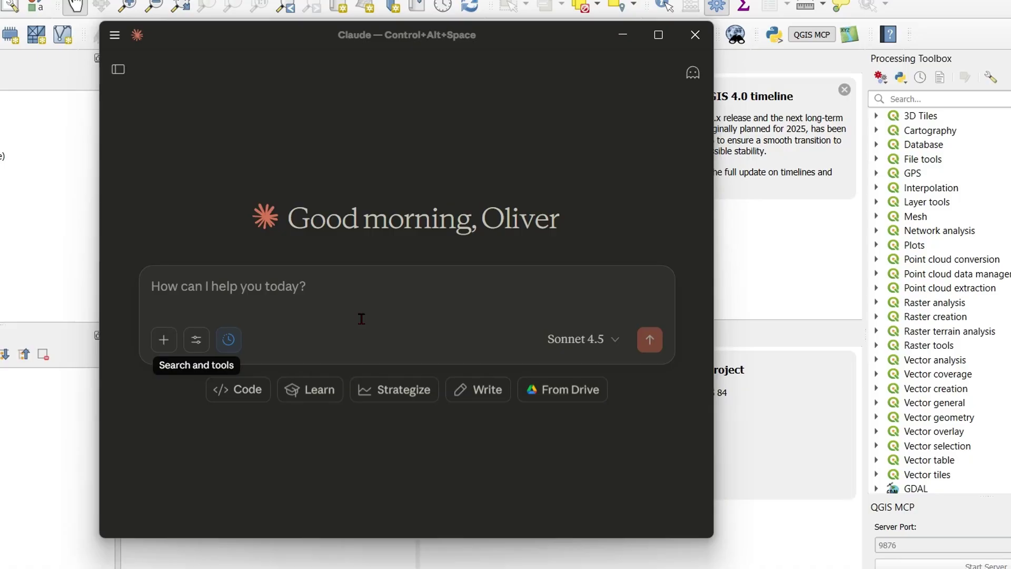
# Send Claude the three-layer earthquake map request using working folder G:\My Drive\robomapping-demo
pyautogui.write("I've got a project I would like to do using GIS. The brief is to create a map with at least three layers. I'm interested in earthquakes. I'd like you to find relevant data first. Are you able to download it for me? I'd then like you to create the map and style it accordingly for me to check.  I'd like the working directory for this to be G:\\My Drive\\robomapping")
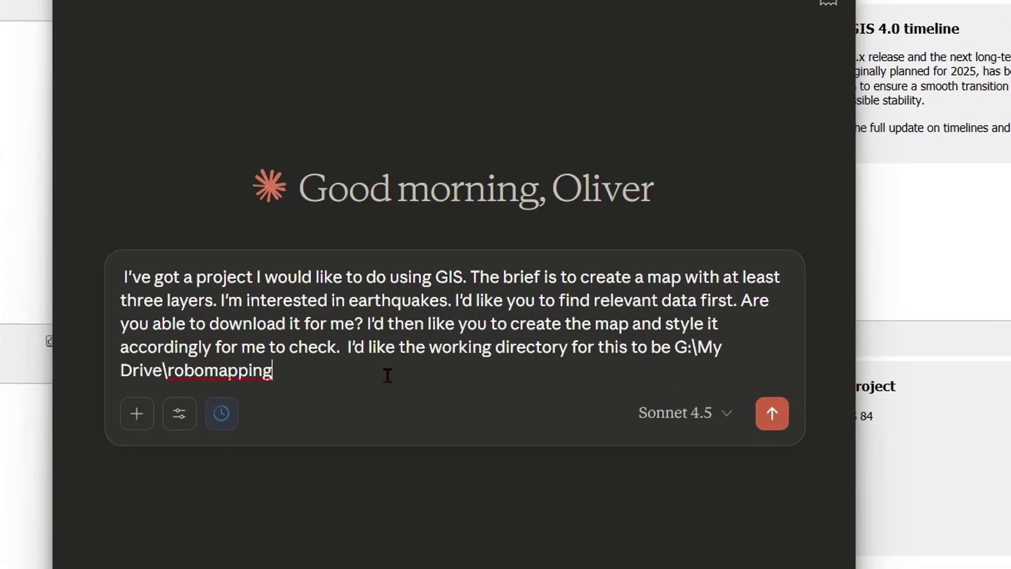
pyautogui.write('-demo')
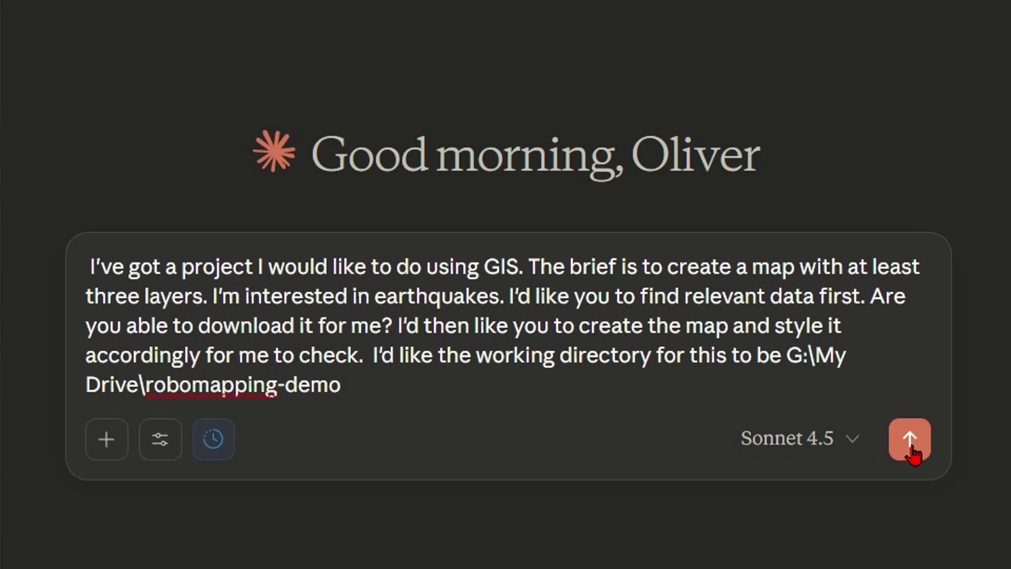
pyautogui.click(911, 440)
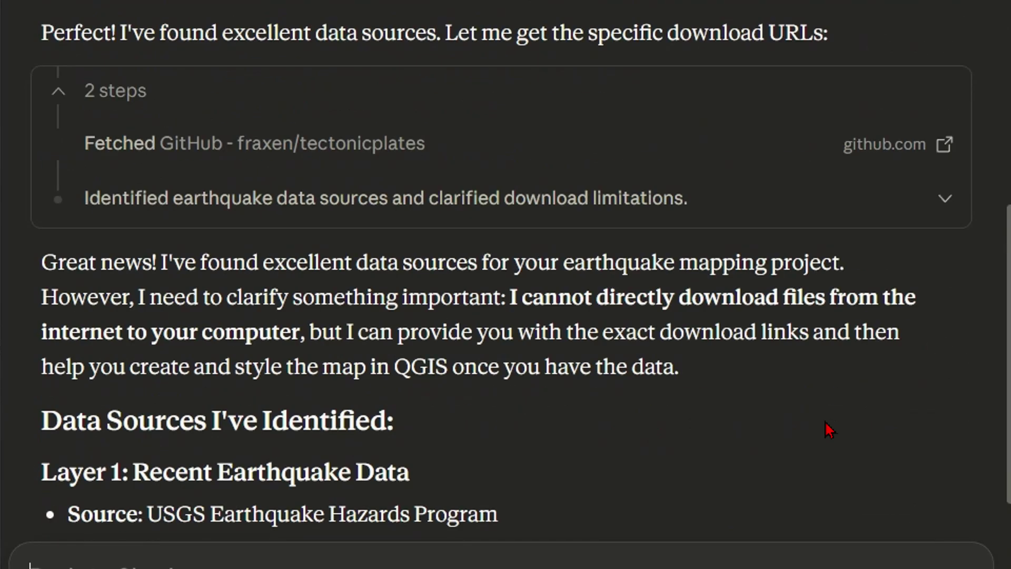
# Scroll through Claude's reply listing USGS earthquake, tectonic plate and Natural Earth basemap sources
pyautogui.scroll(-10, 744, 424)
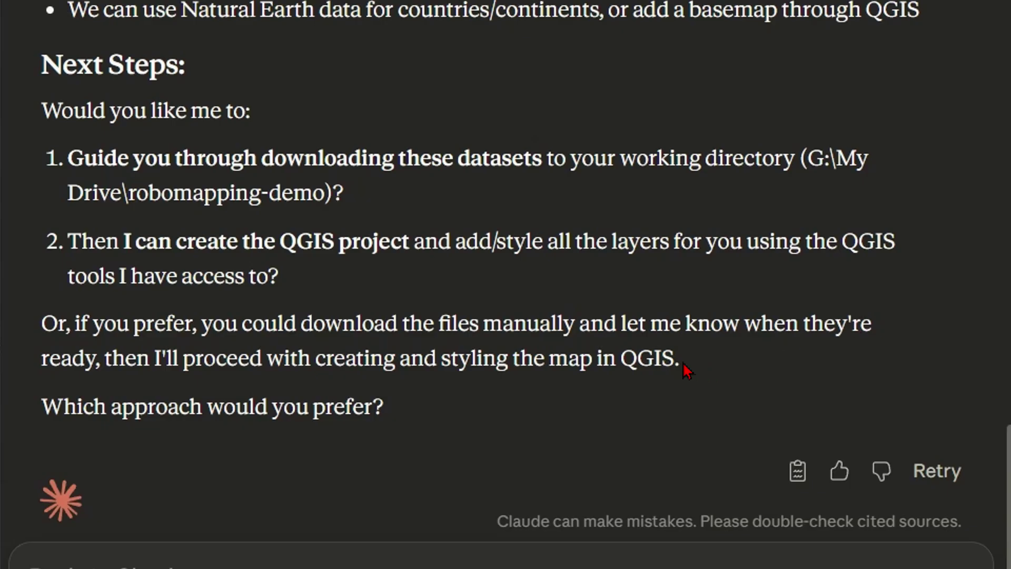
pyautogui.scroll(1, 679, 369)
pyautogui.scroll(7, 675, 355)
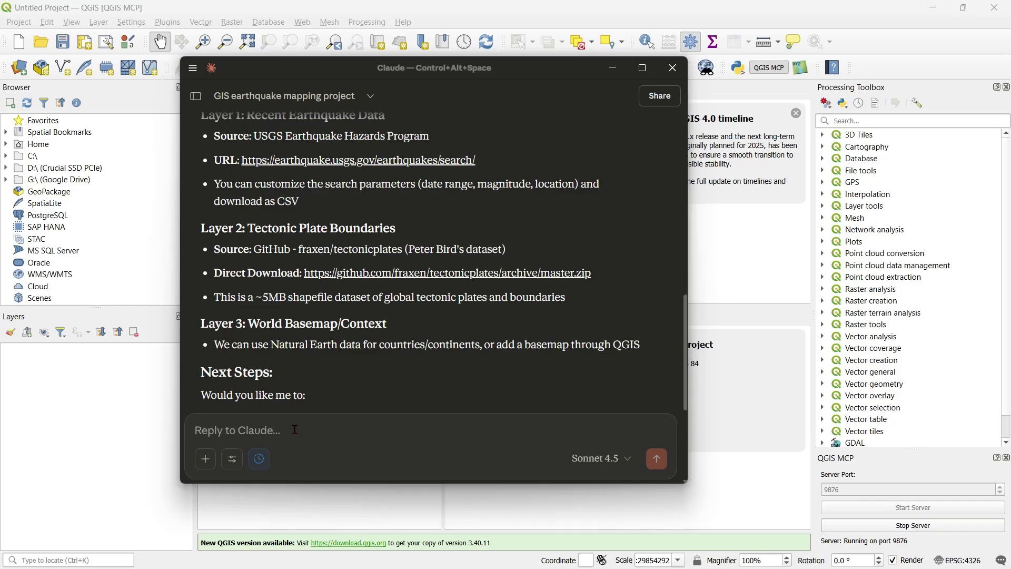
# Tell Claude the suggested data is downloaded and ask it to continue making the map
pyautogui.write('I have downloaded the data you suggested so can you continue with making the map please?')
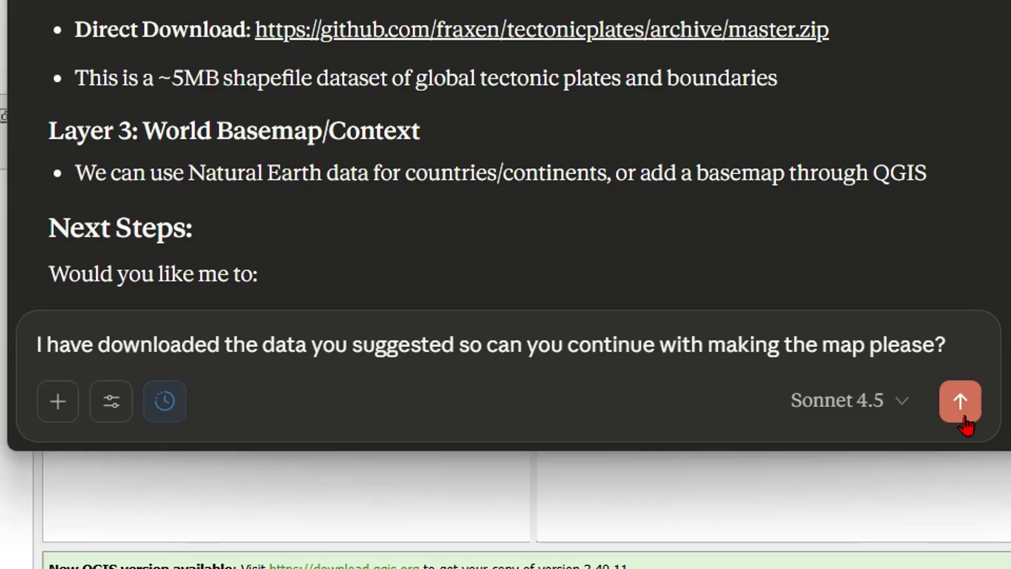
pyautogui.click(960, 401)
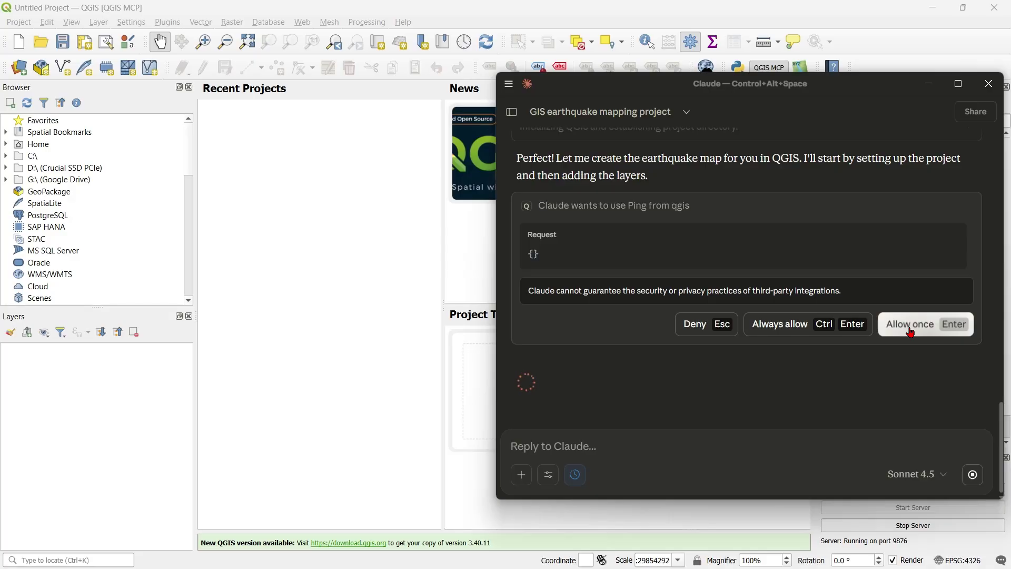
# Approve Claude's qgis Ping, earthquake_map project creation and tectonic boundaries layer requests
pyautogui.click(912, 334)
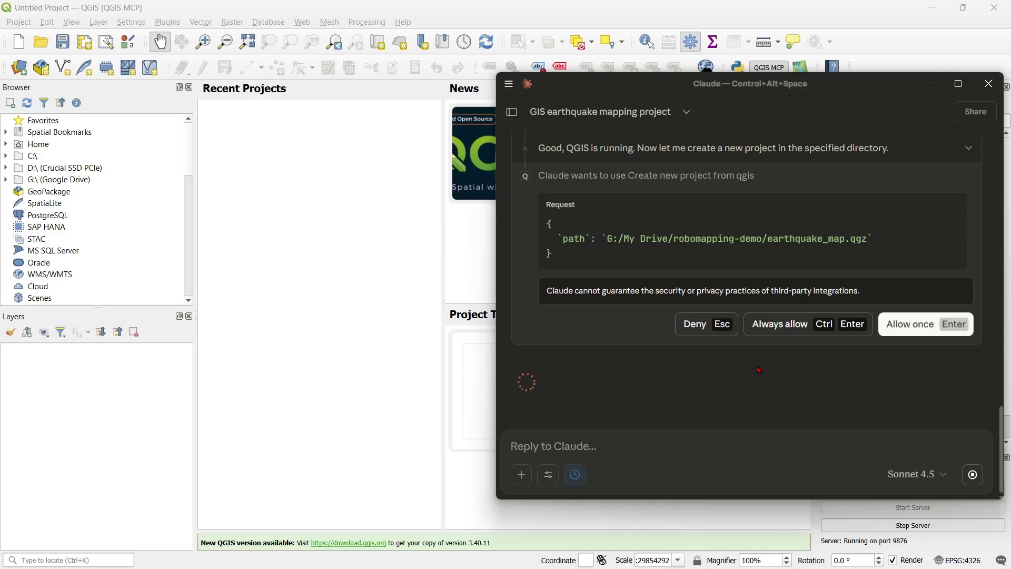
pyautogui.click(915, 324)
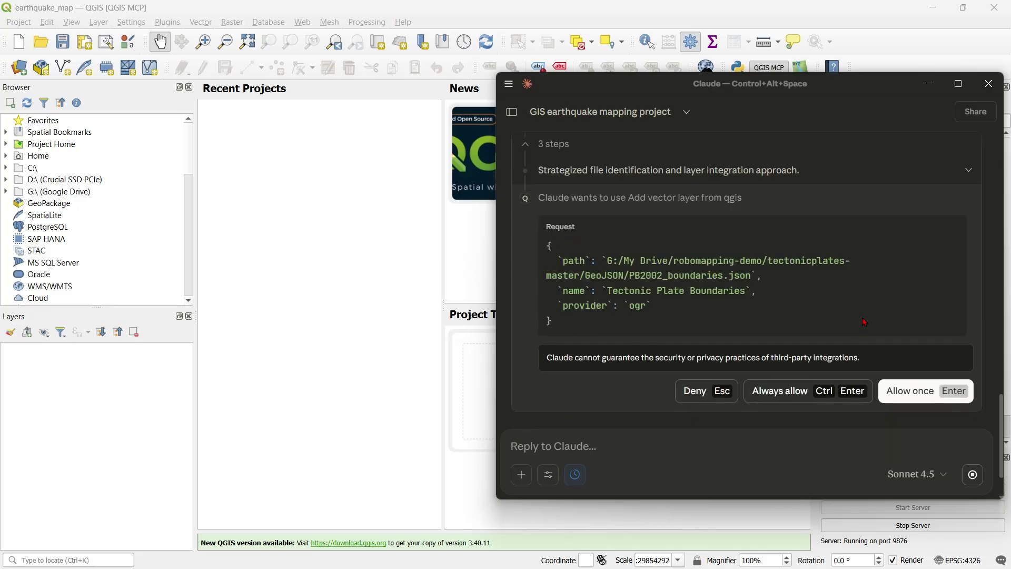
pyautogui.click(920, 390)
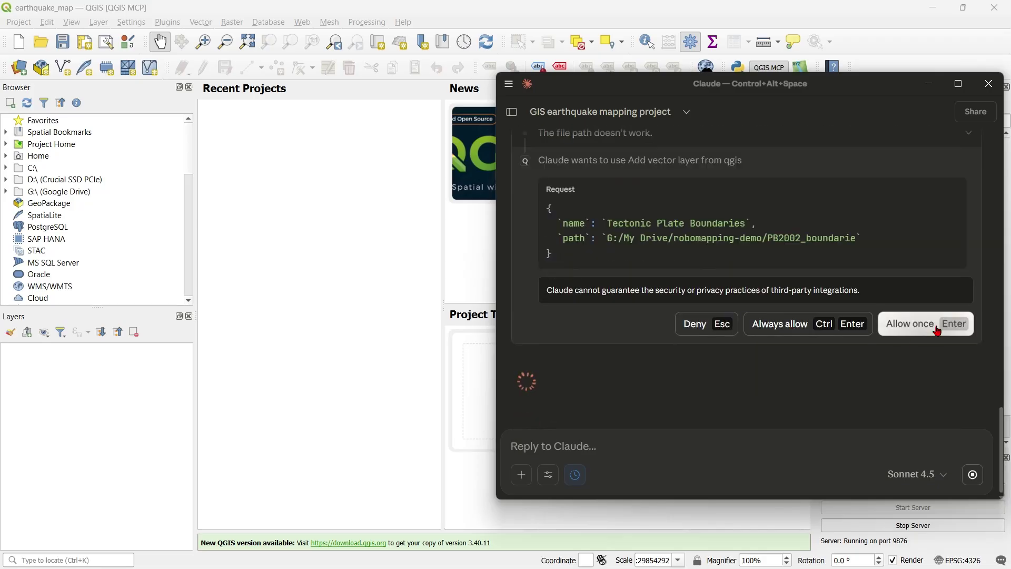
pyautogui.click(935, 327)
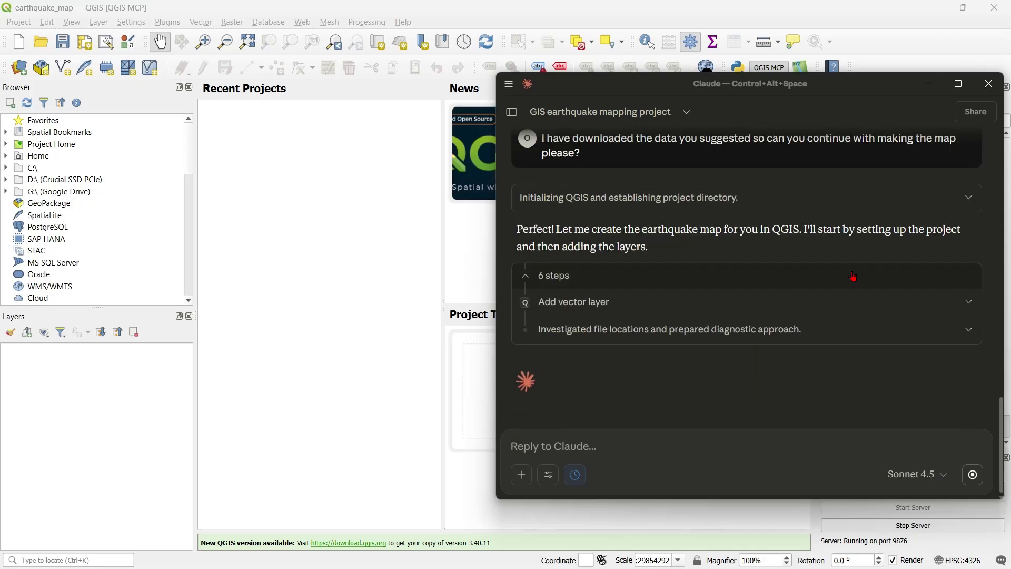
# Approve the file-search code and adding the Tectonic Plate Boundaries shapefile
pyautogui.scroll(-6, 855, 274)
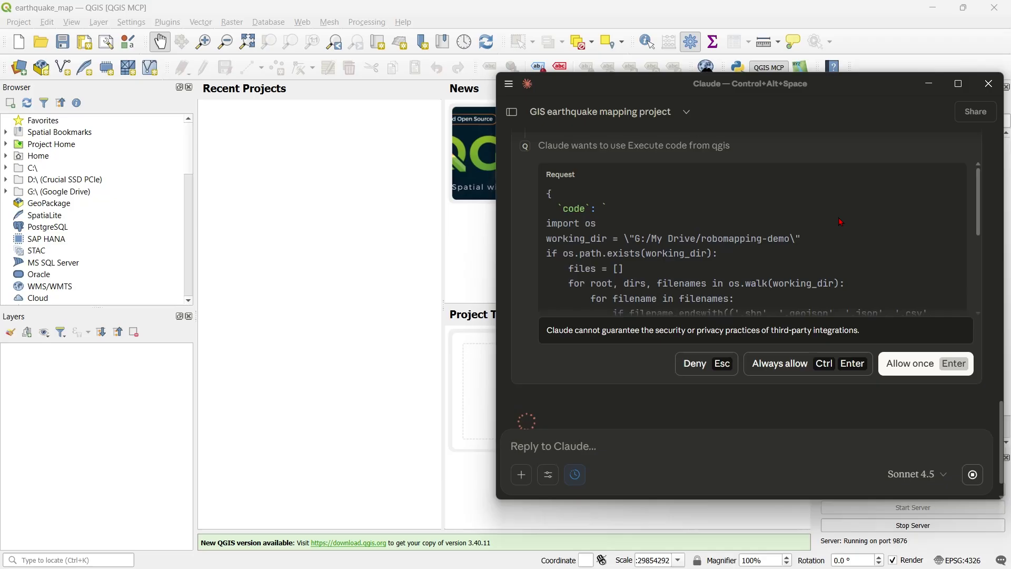
pyautogui.scroll(-1, 850, 252)
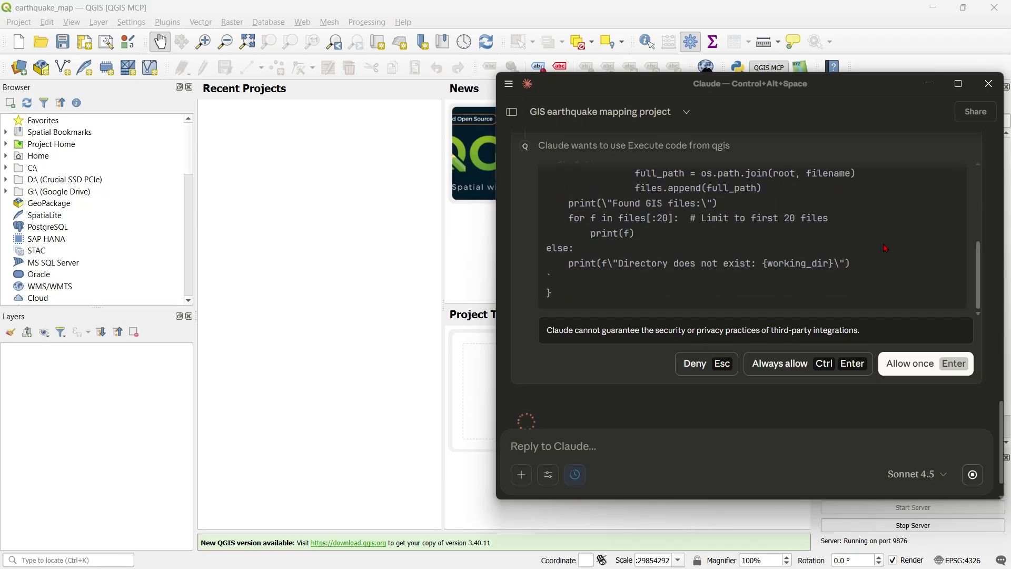
pyautogui.scroll(6, 885, 248)
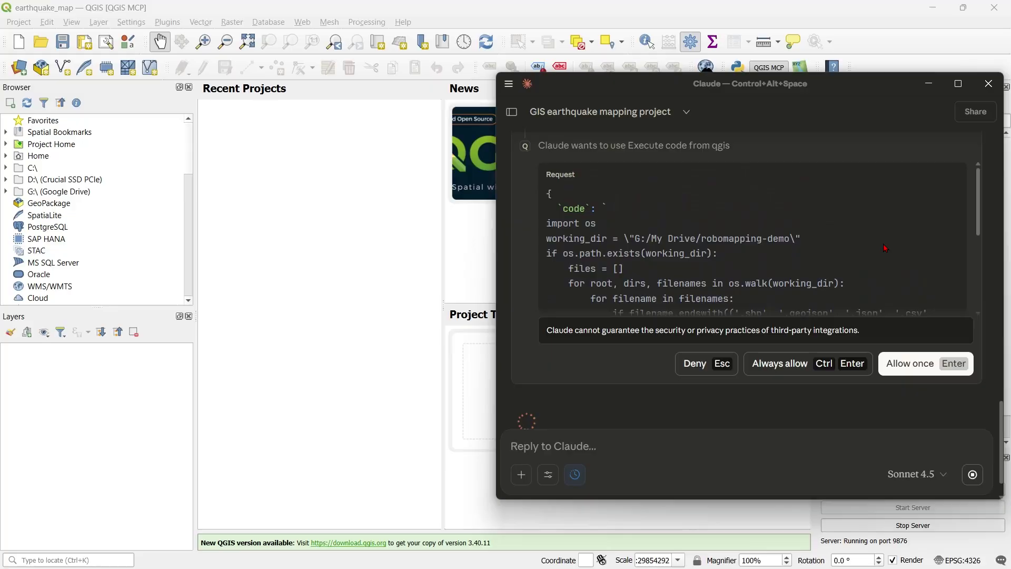
pyautogui.scroll(-6, 884, 248)
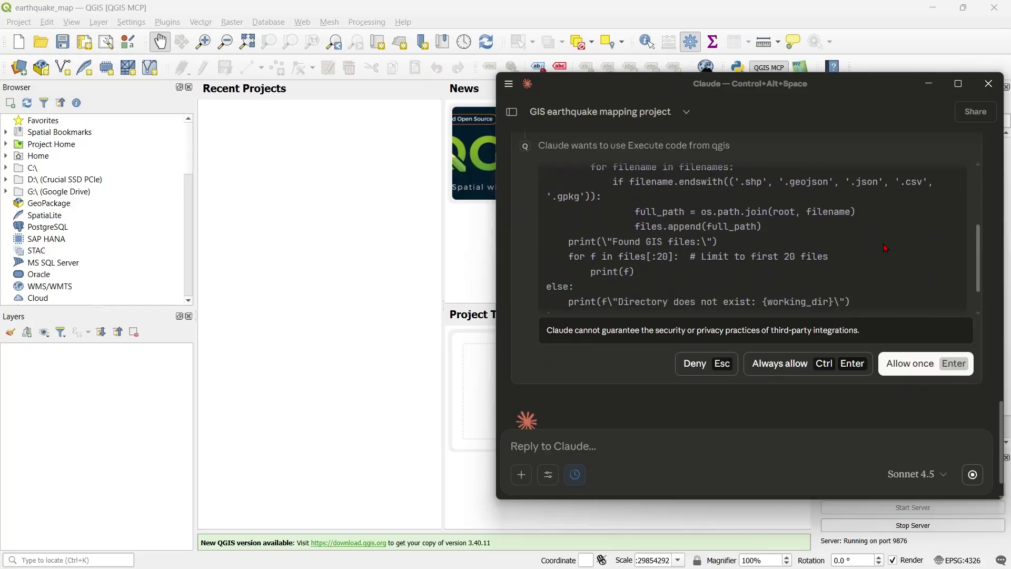
pyautogui.click(927, 370)
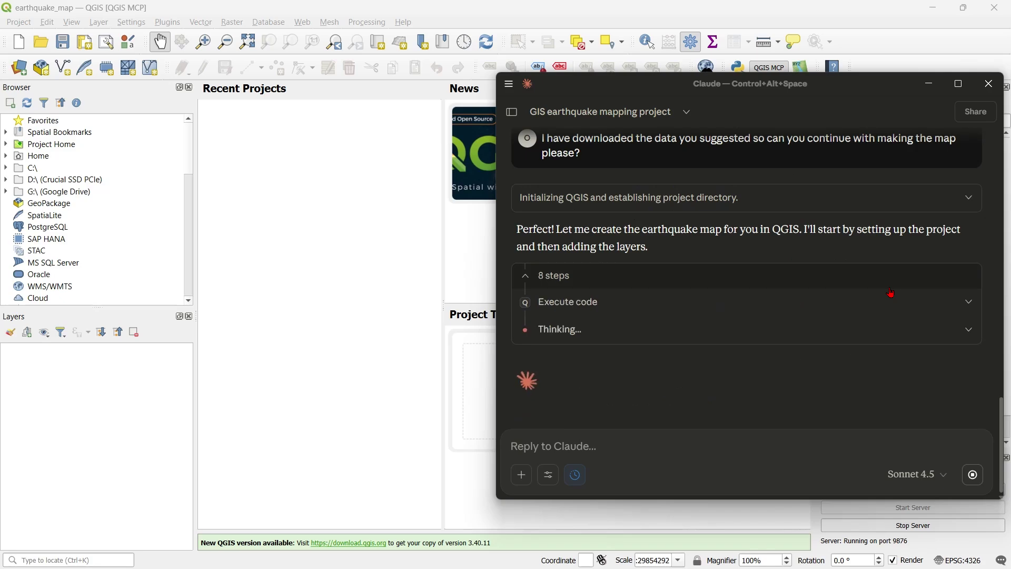
pyautogui.click(924, 378)
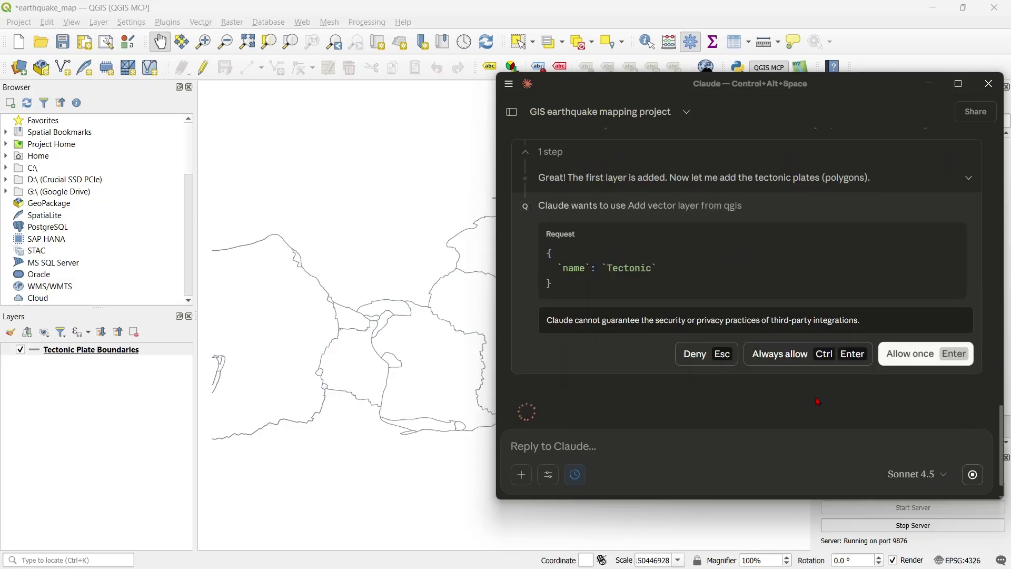
# Approve adding the Tectonic Plates polygons (54 features) and Earthquakes CSV points (712 features)
pyautogui.press('Return')
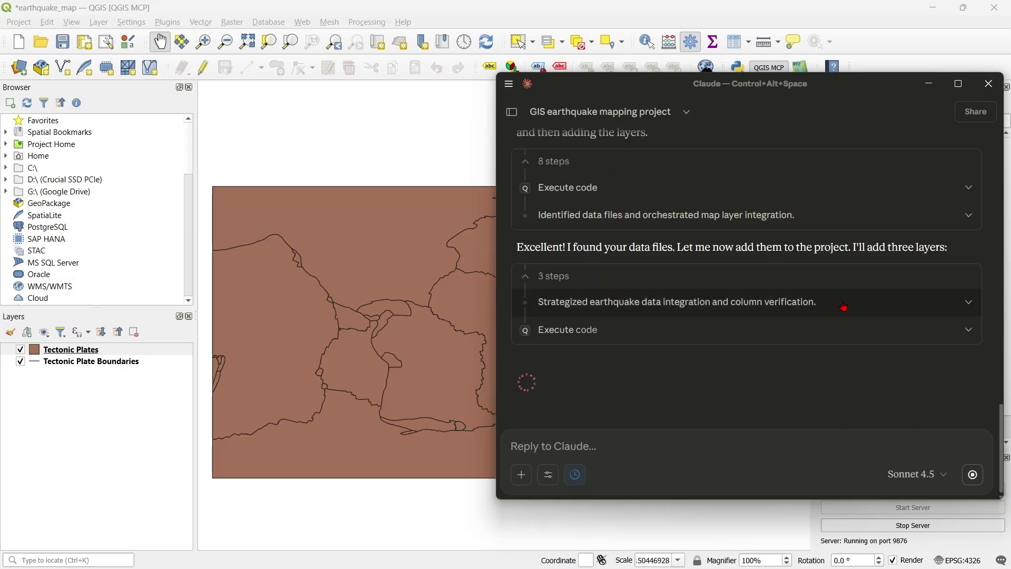
pyautogui.scroll(-2, 834, 316)
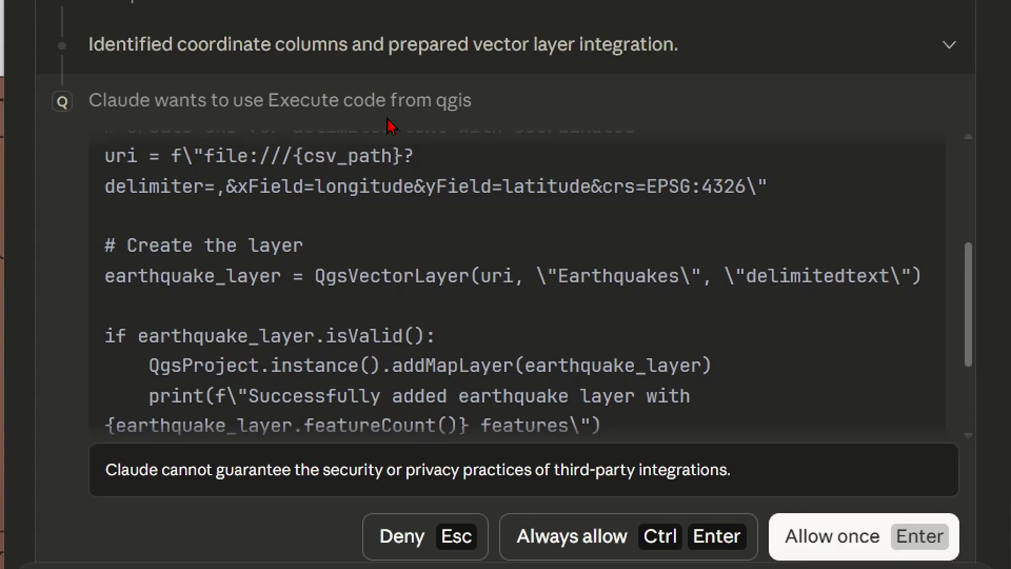
pyautogui.scroll(5, 615, 279)
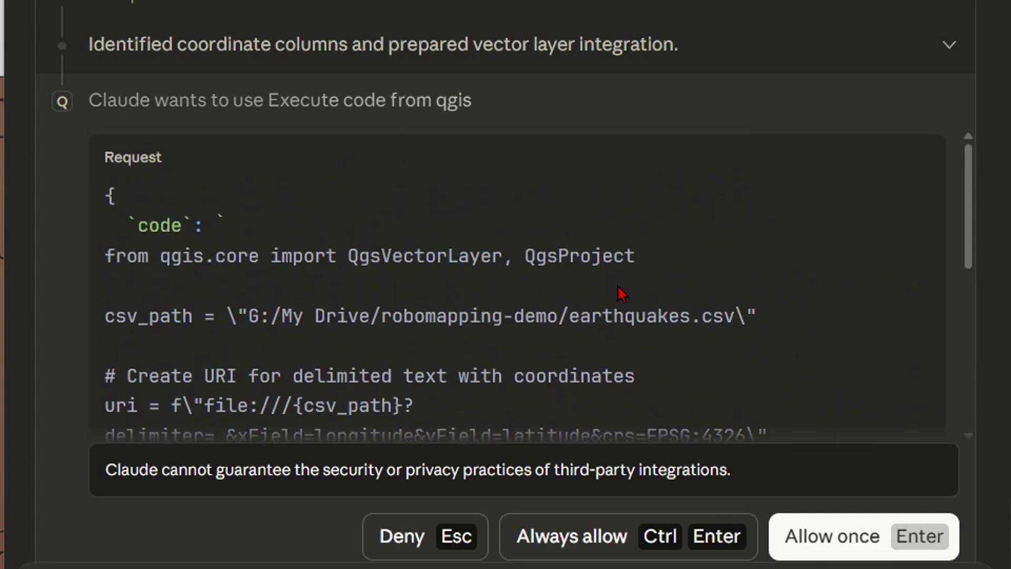
pyautogui.scroll(-3, 621, 291)
pyautogui.scroll(-4, 621, 293)
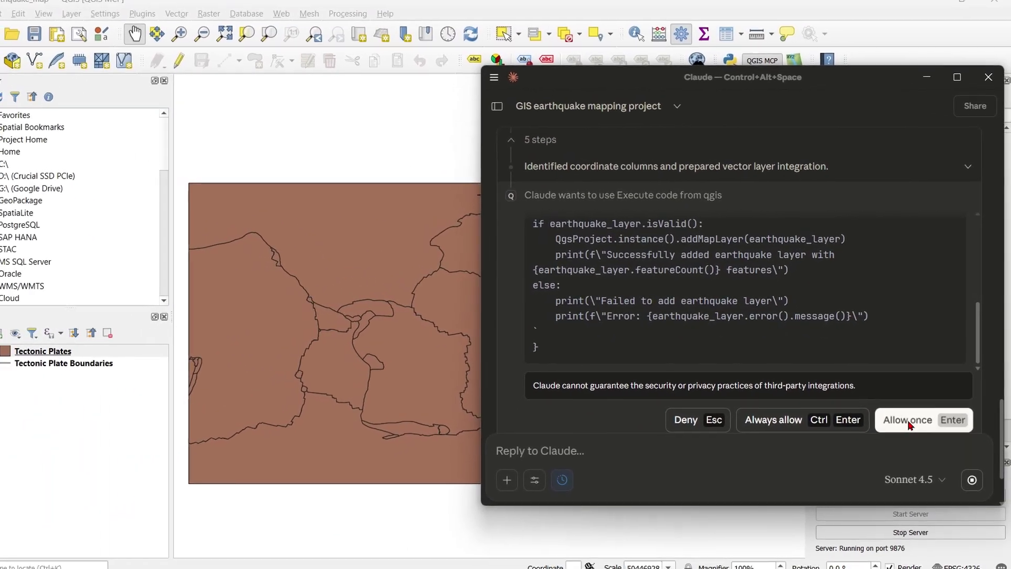
pyautogui.click(908, 428)
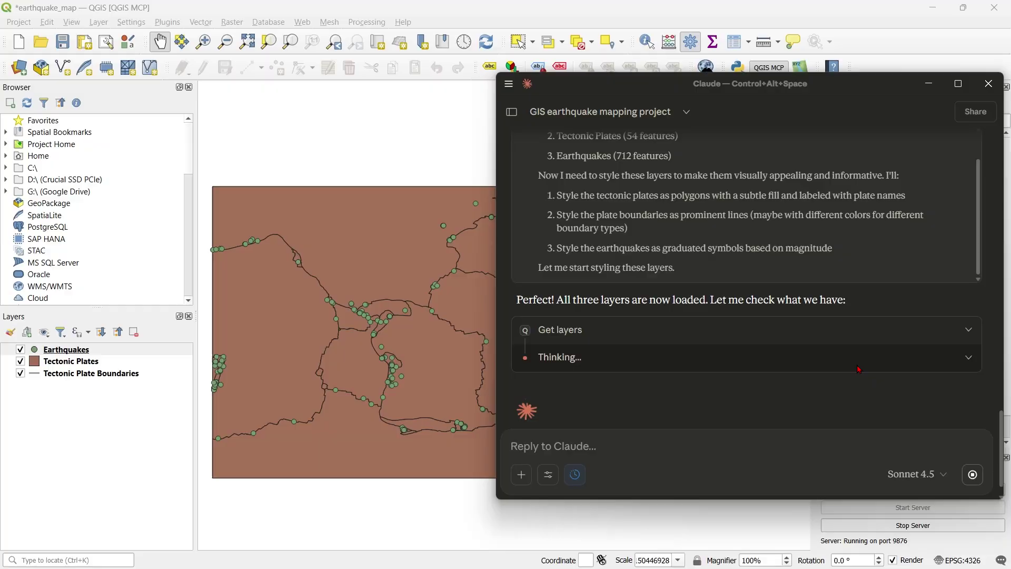
# Approve Claude's code for unfilled plates, boundary-type categories and earthquake magnitude classes
pyautogui.press('Return')
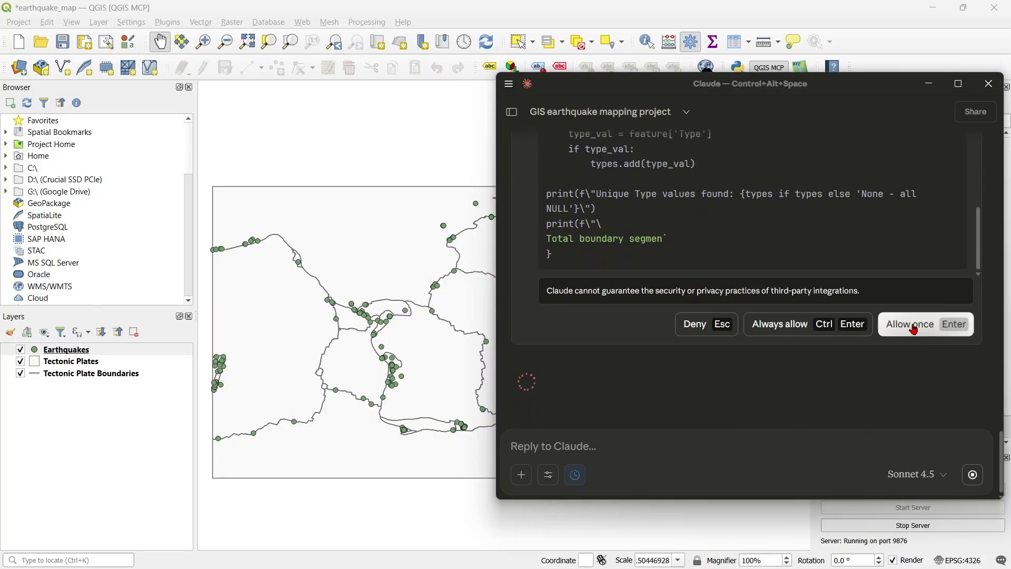
pyautogui.click(914, 334)
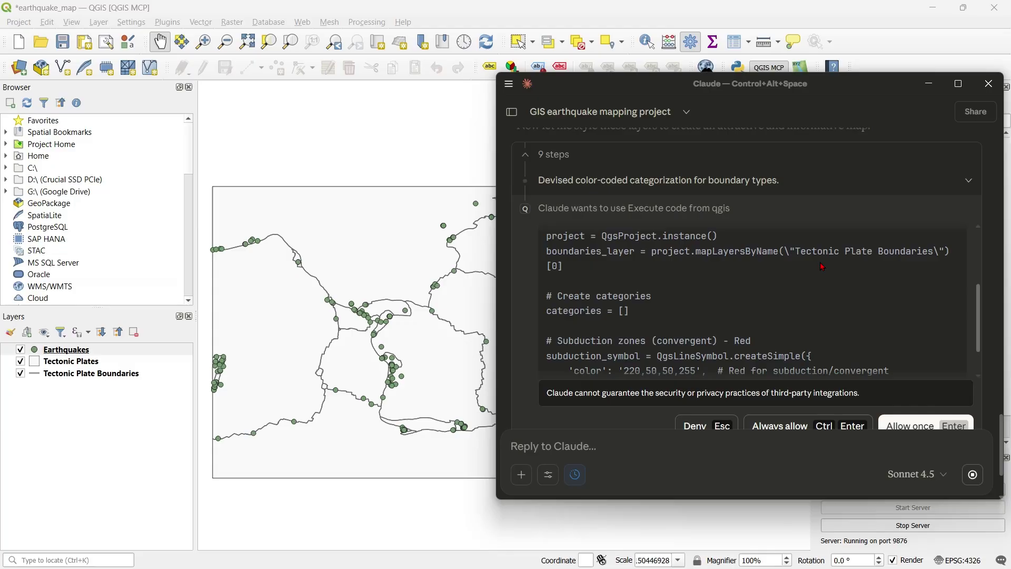
pyautogui.press('Return')
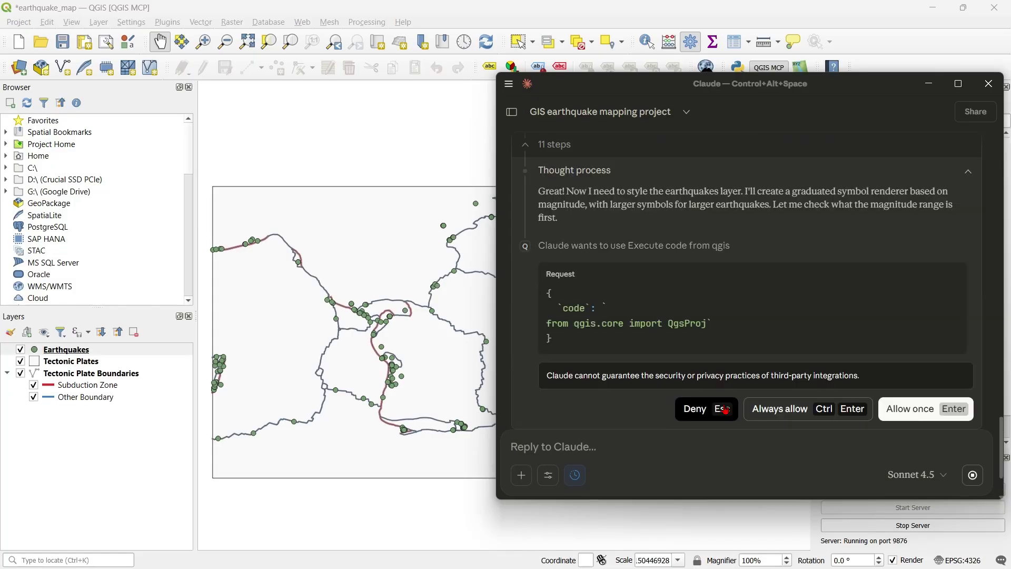
pyautogui.press('Return')
pyautogui.press('Return')
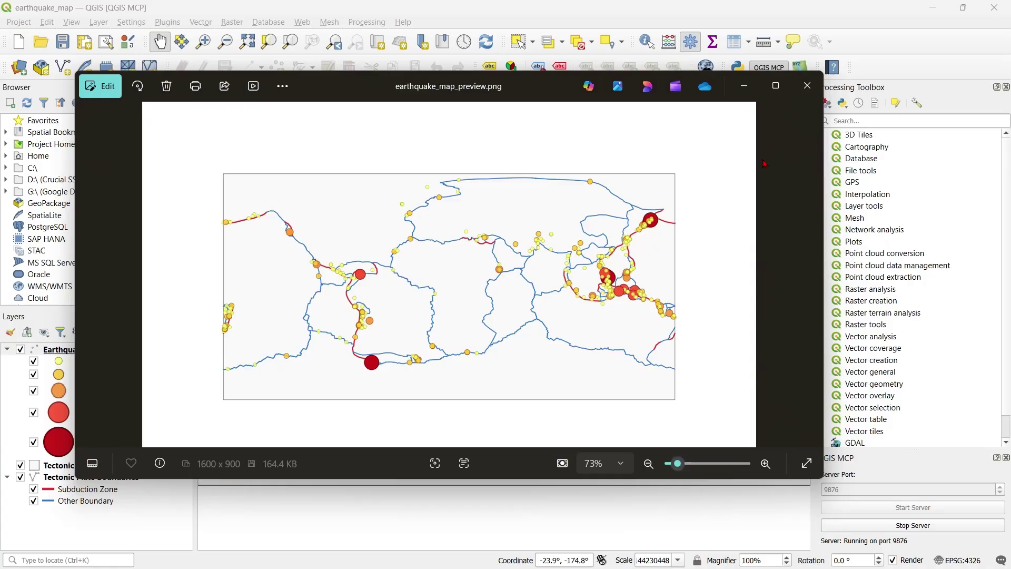
# Maximize the Photos window to view earthquake_map_preview.png full screen
pyautogui.click(777, 86)
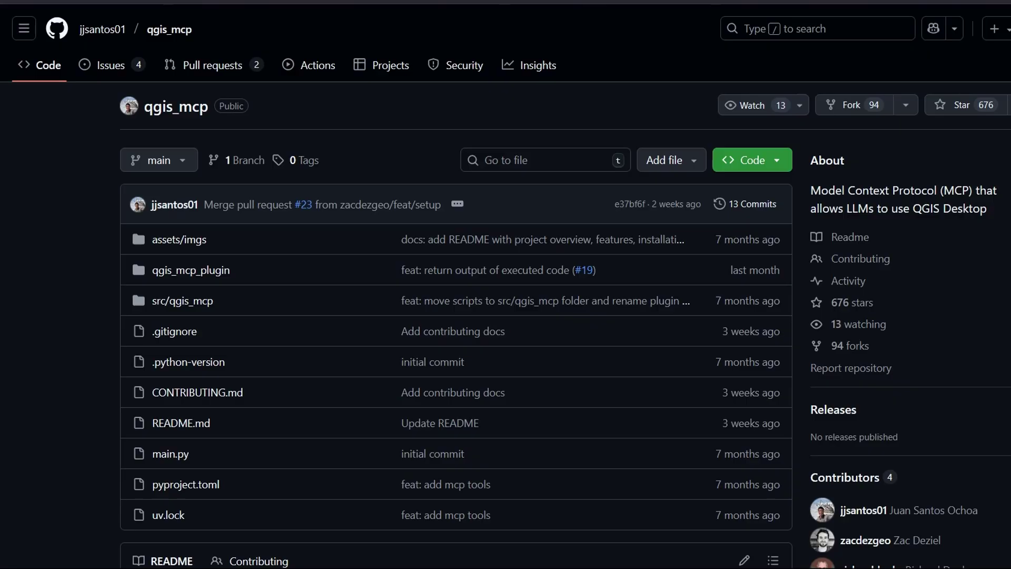
pyautogui.scroll(-8, 47, 226)
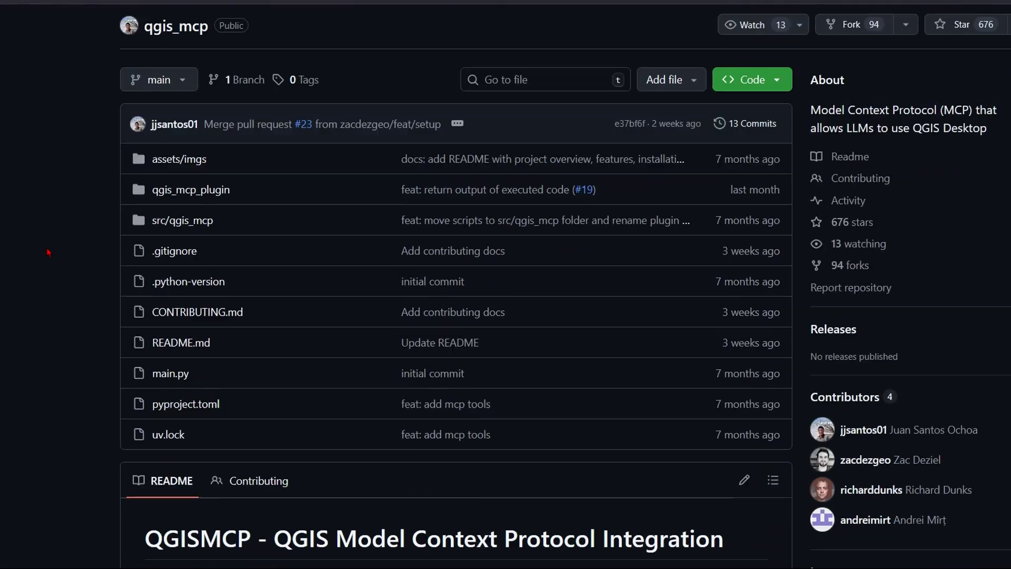
pyautogui.scroll(-2, 49, 252)
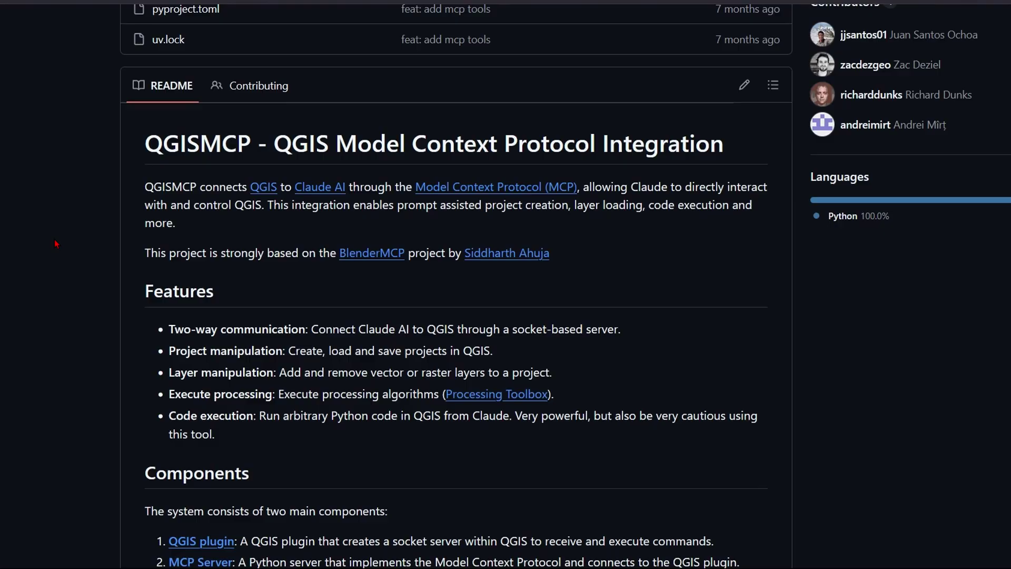
pyautogui.scroll(-5, 55, 243)
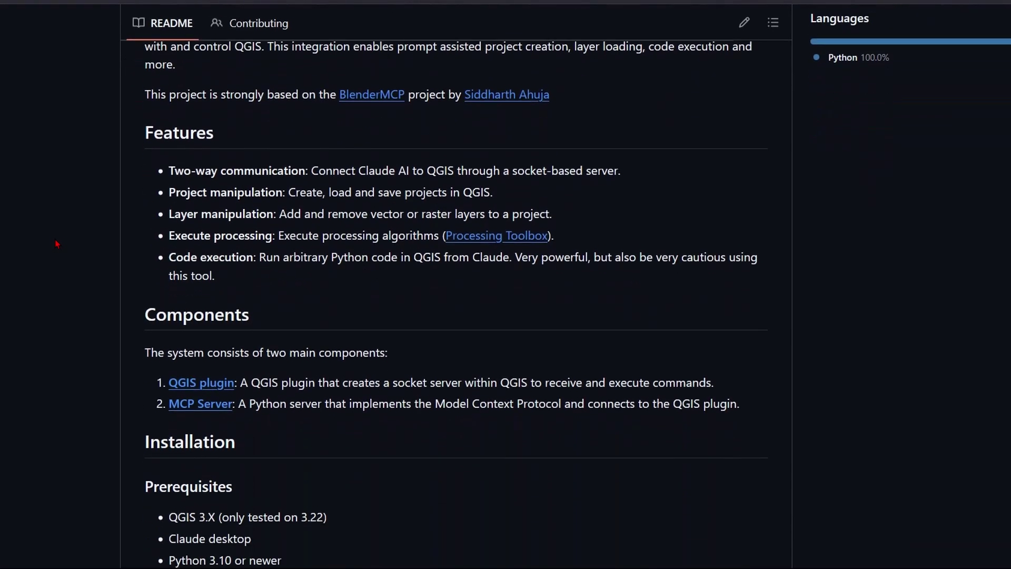
pyautogui.scroll(-3, 57, 244)
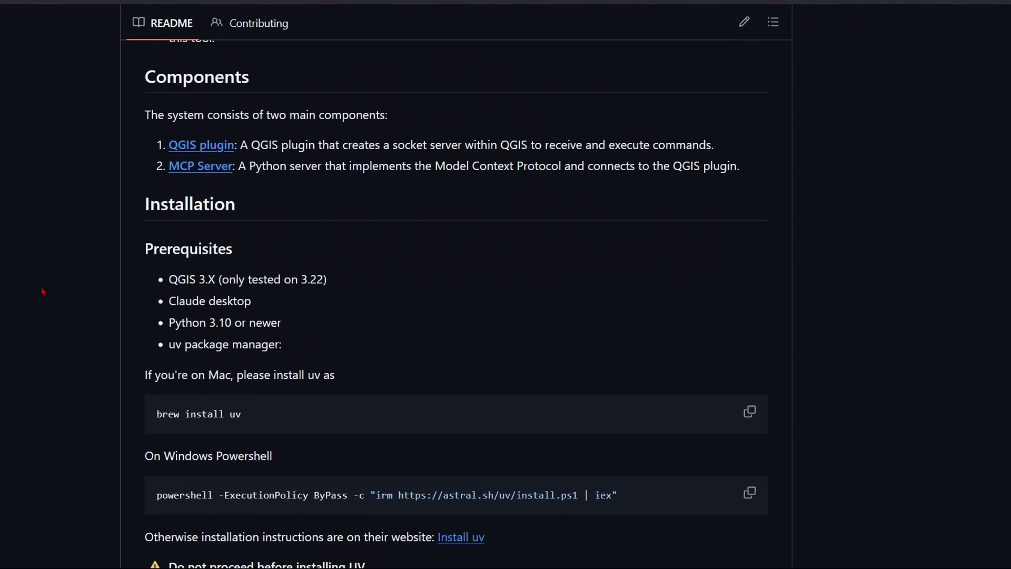
pyautogui.scroll(-5, 50, 342)
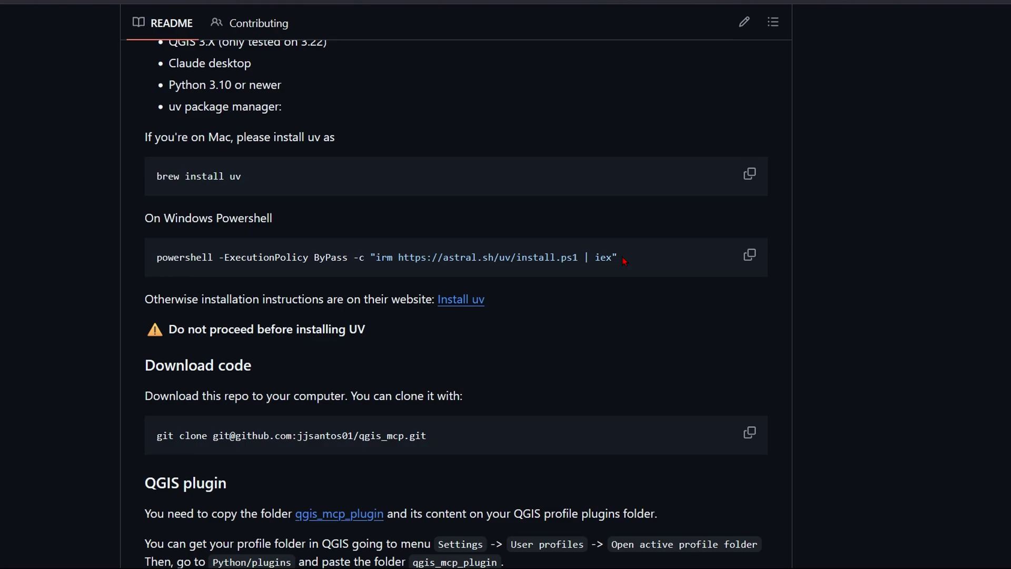
pyautogui.moveTo(619, 258); pyautogui.dragTo(43, 269)
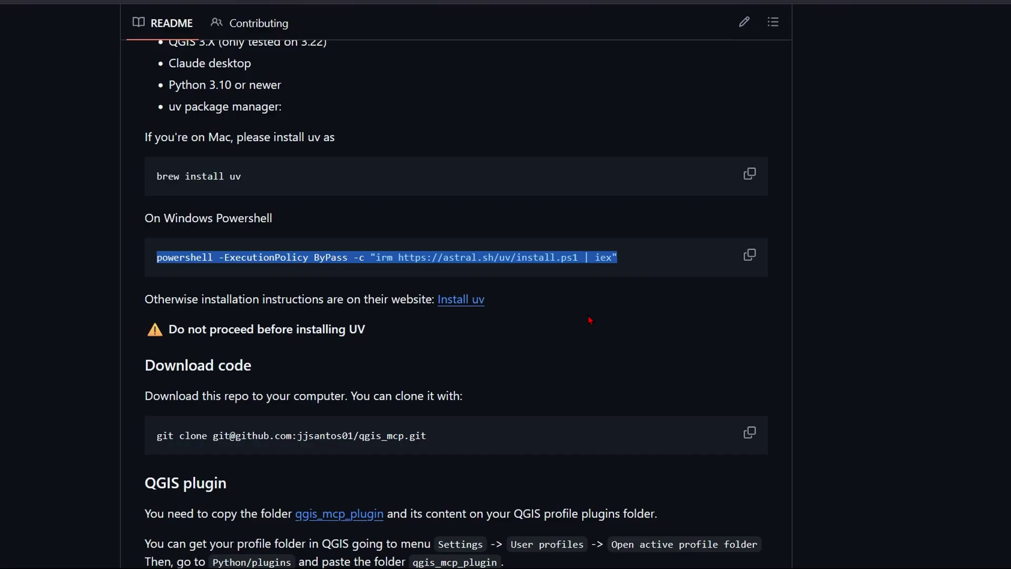
pyautogui.click(861, 317)
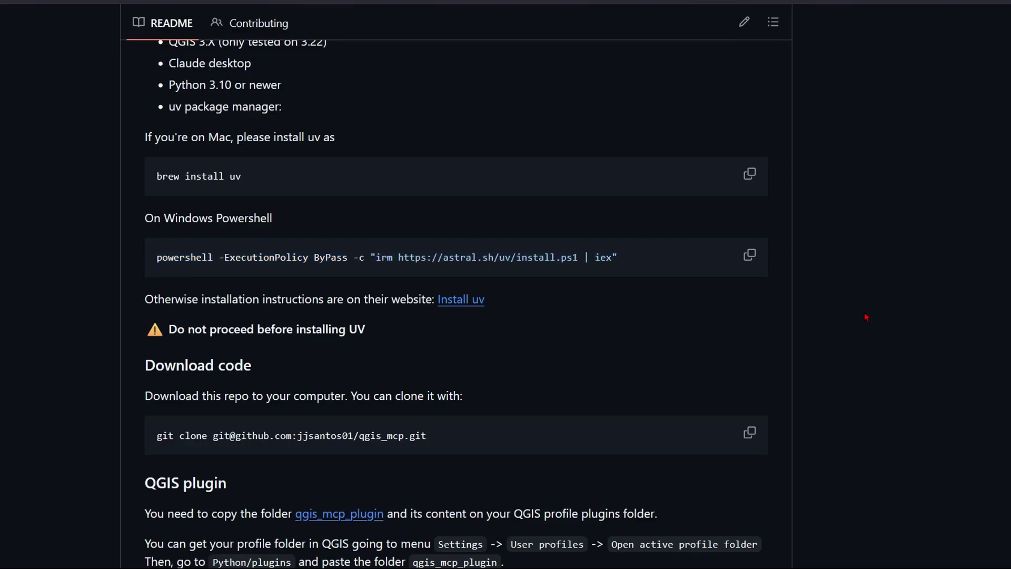
pyautogui.scroll(-1, 867, 317)
pyautogui.scroll(-1, 867, 317)
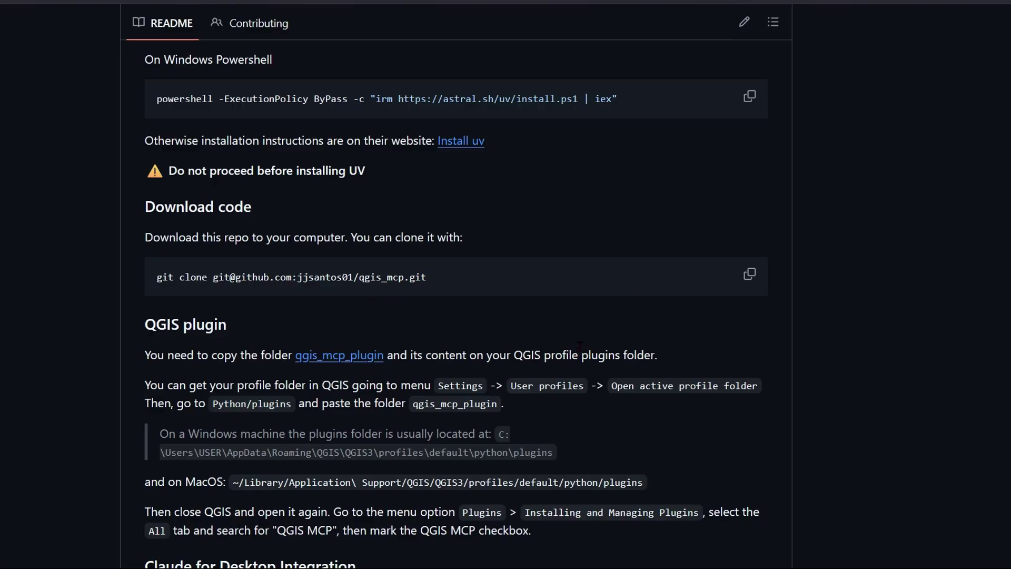
pyautogui.scroll(20, 690, 355)
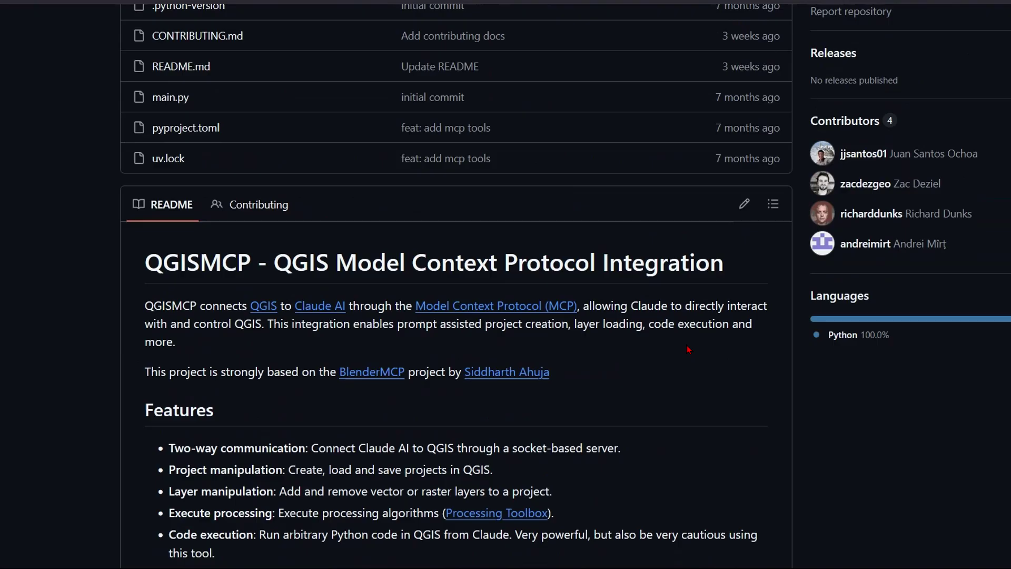
# Copy the qgis_mcp repository's HTTPS clone URL and switch to the qgis_mcp_demo folder
pyautogui.scroll(3, 688, 349)
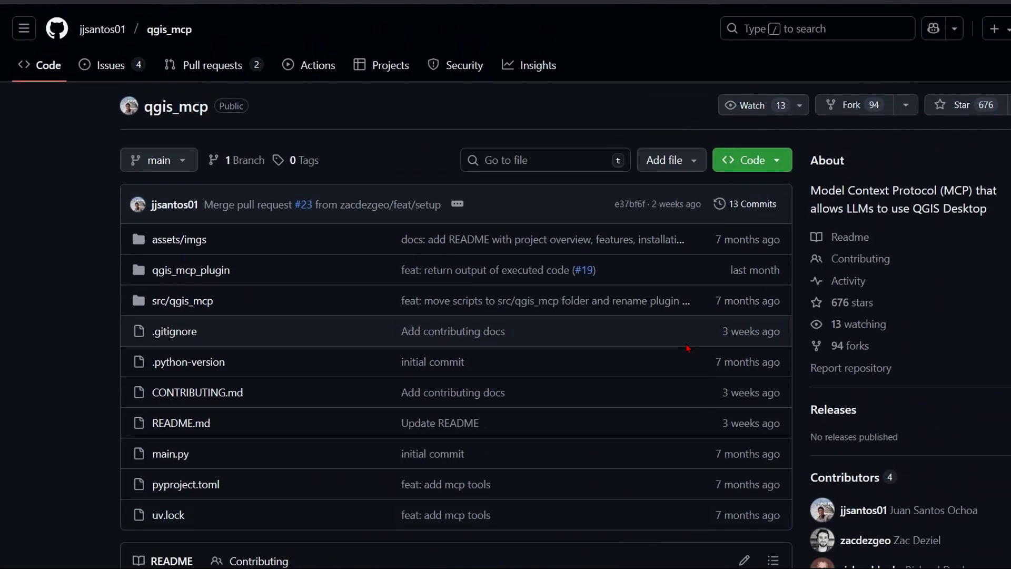
pyautogui.click(777, 166)
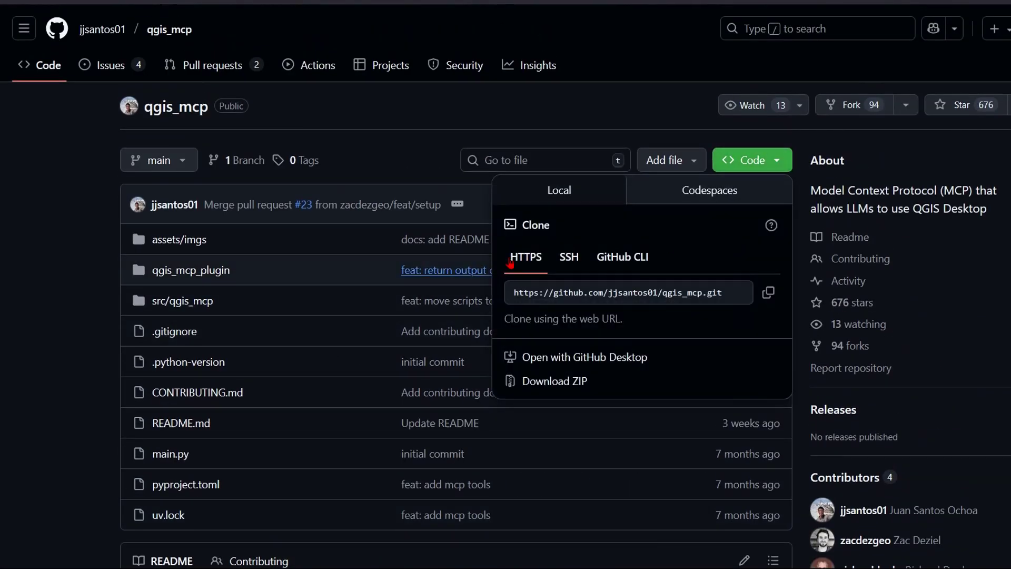
pyautogui.click(768, 293)
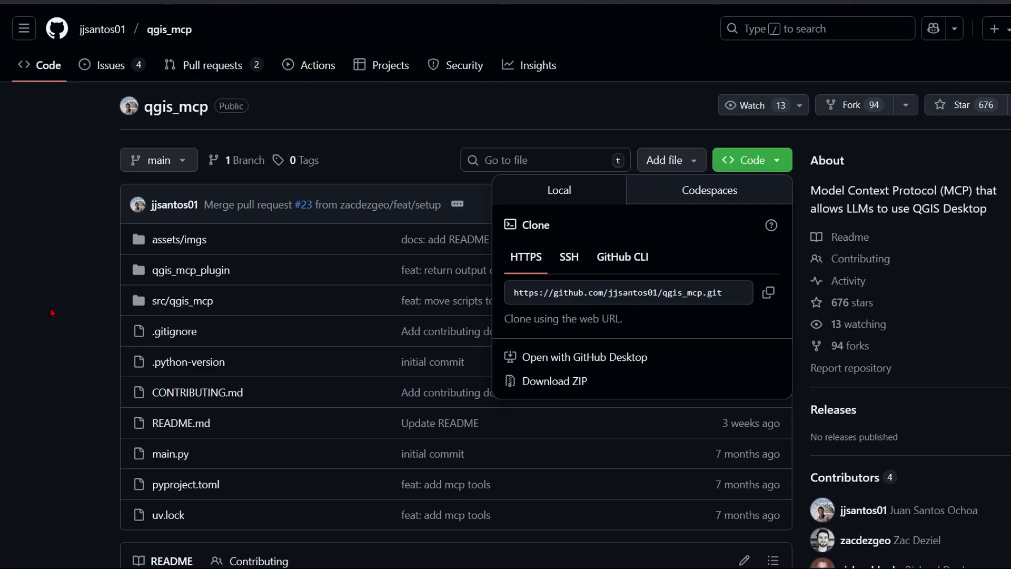
pyautogui.hotkey('alt', 'Tab')
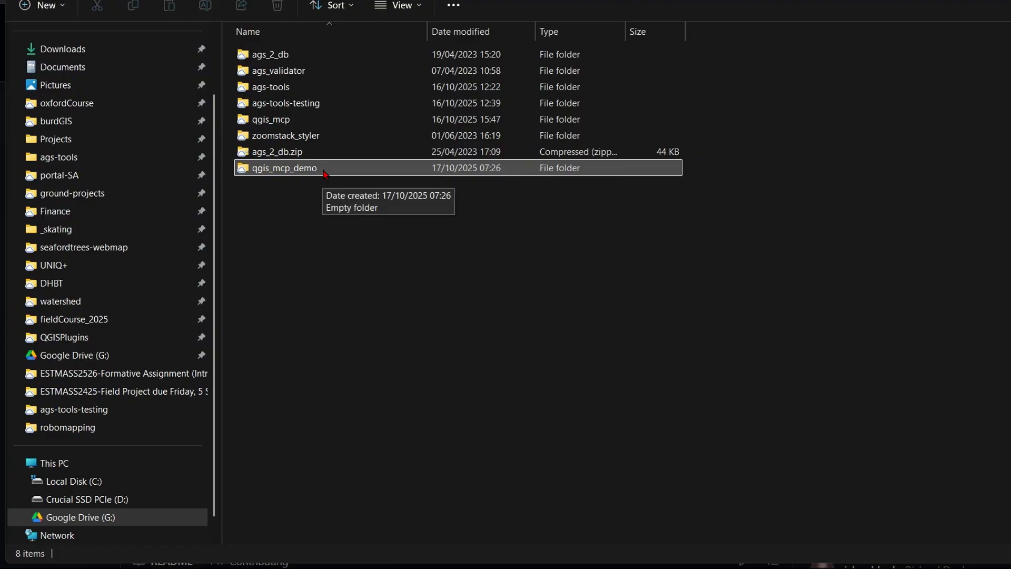
# Run git clone with the copied URL in a terminal opened inside qgis_mcp_demo
pyautogui.doubleClick(284, 168)
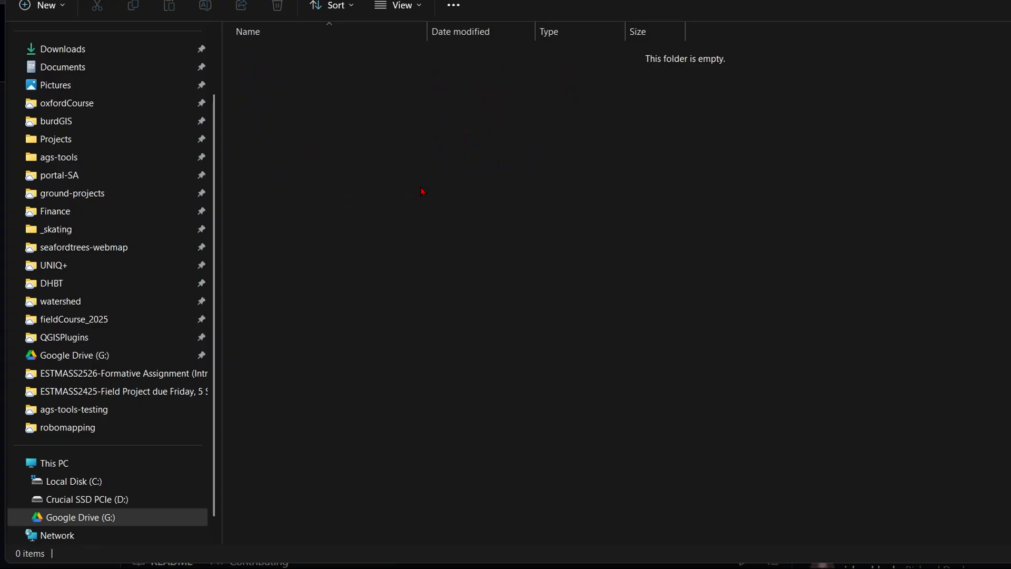
pyautogui.rightClick(399, 183)
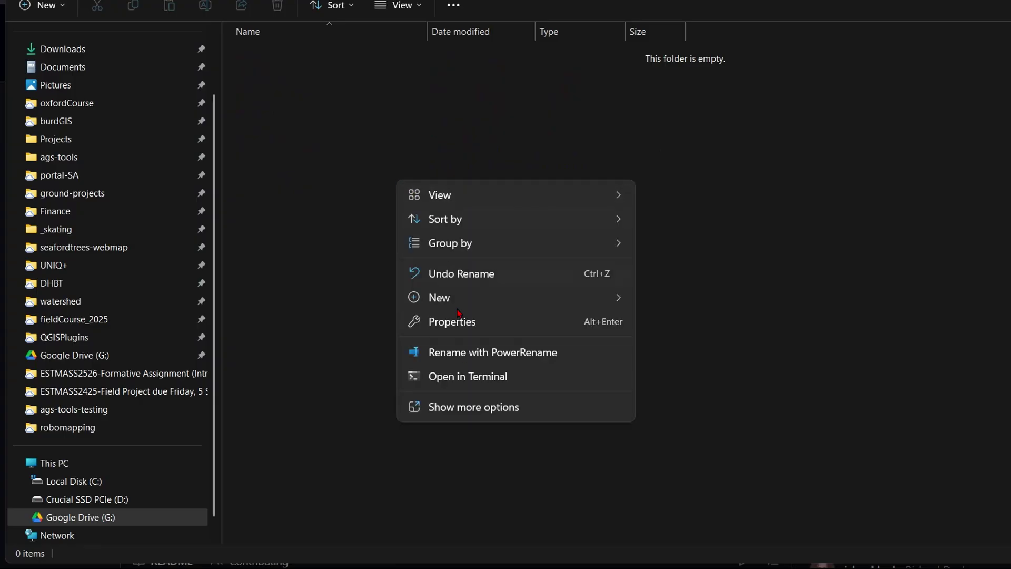
pyautogui.click(466, 377)
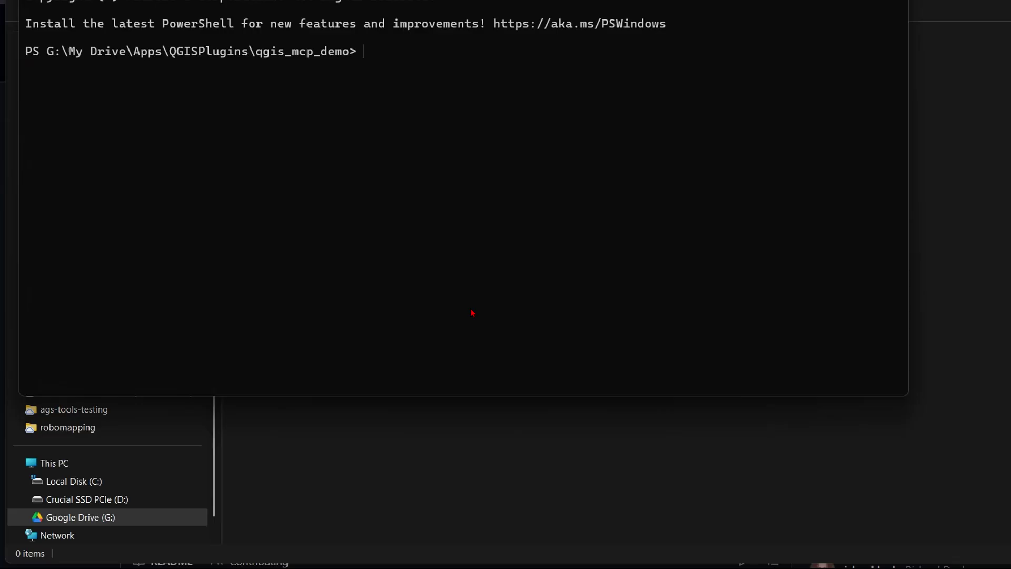
pyautogui.write('git clone')
pyautogui.hotkey('ctrl', 'v')
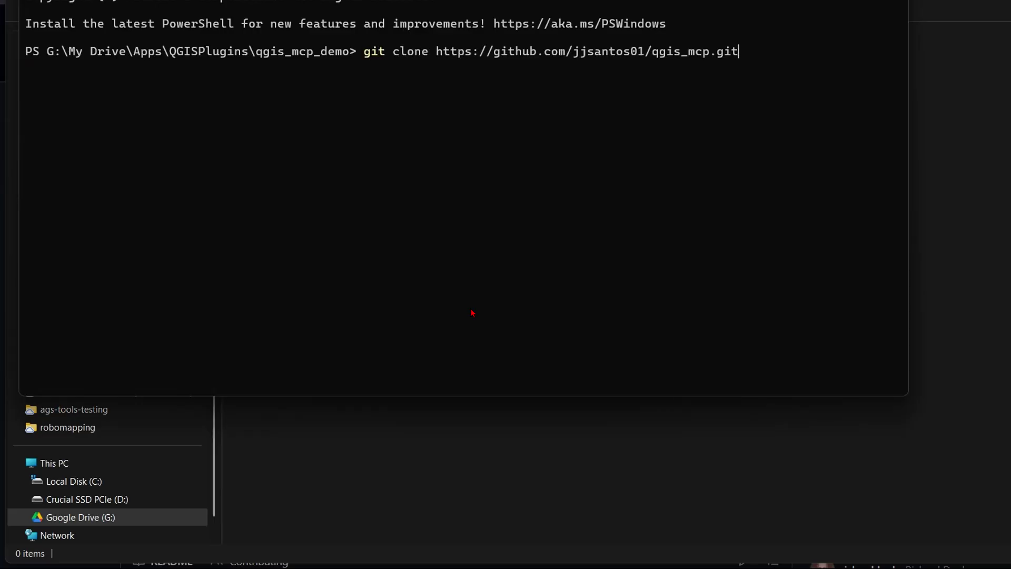
pyautogui.press('Return')
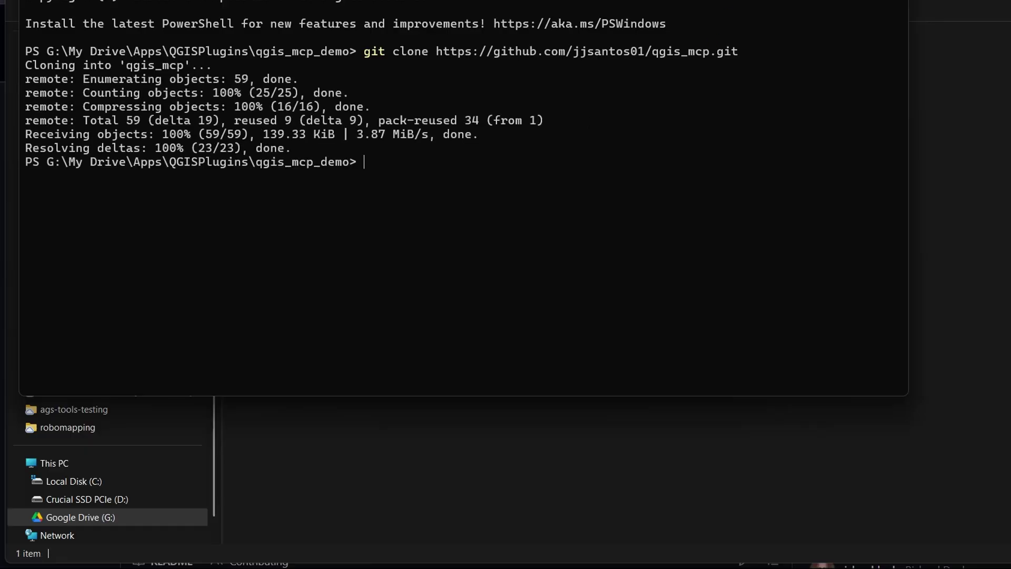
pyautogui.hotkey('alt', 'Tab')
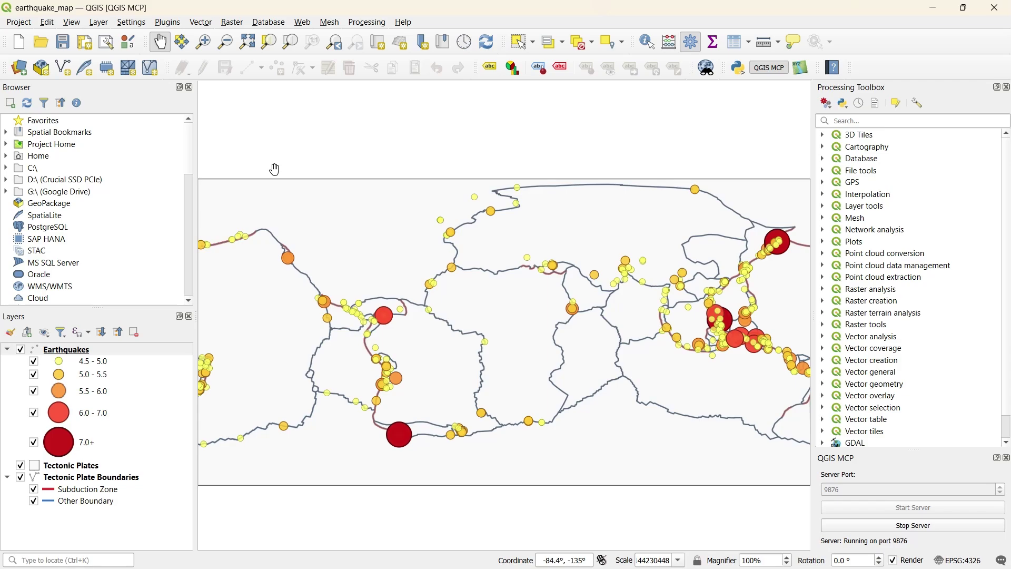
# Look through the Plugins menu, then open the Settings menu to reach User Profiles
pyautogui.click(176, 23)
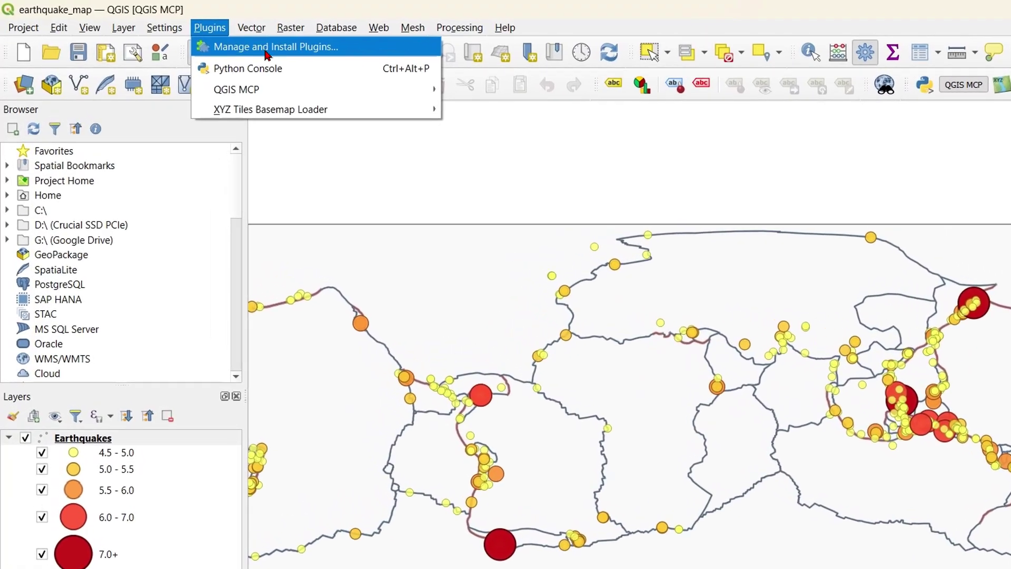
pyautogui.click(210, 27)
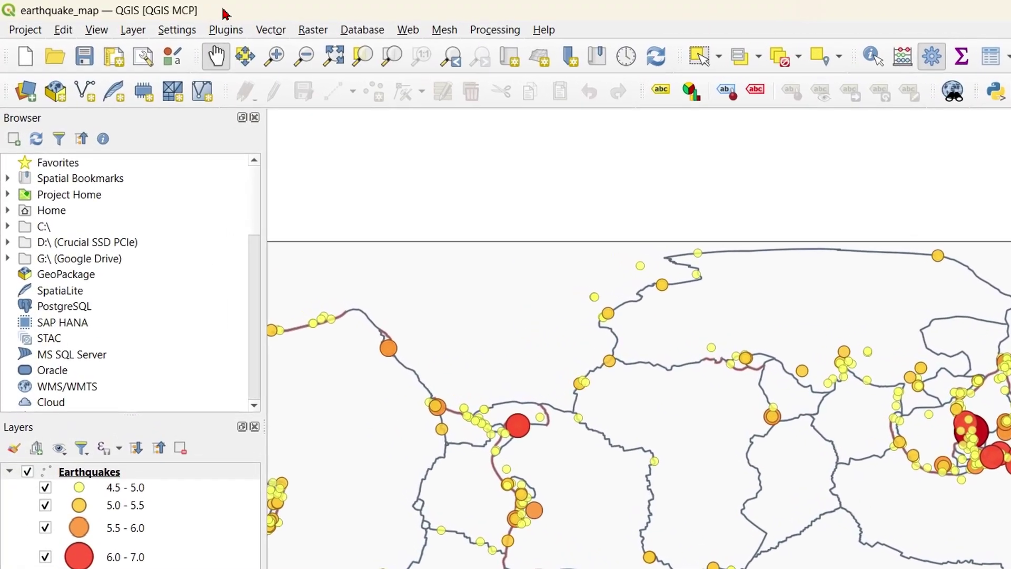
pyautogui.click(177, 29)
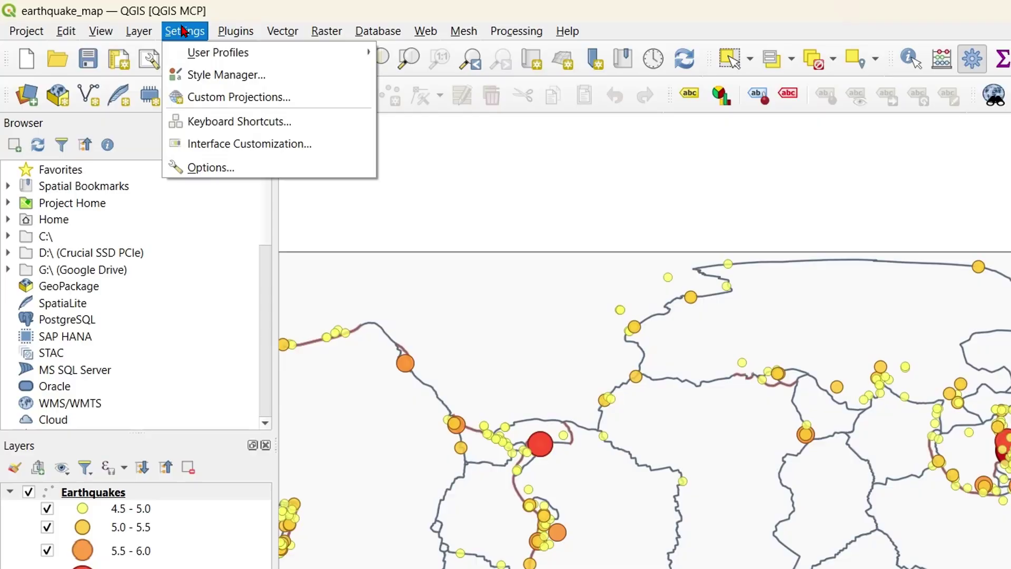
# Create a new QGIS user profile named 'QGIS MCP Demo'
pyautogui.moveTo(282, 31)
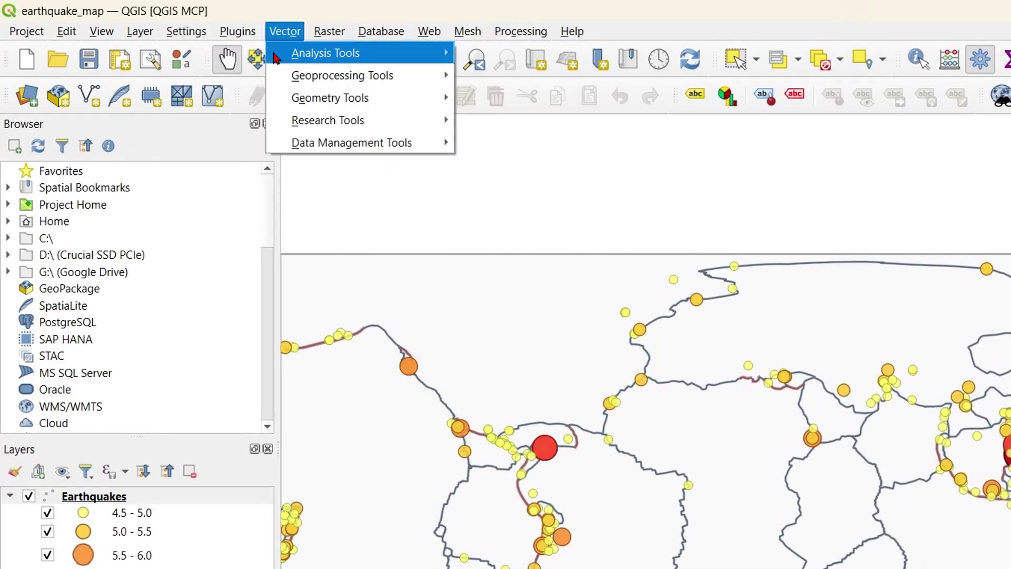
pyautogui.moveTo(186, 31)
pyautogui.moveTo(220, 53)
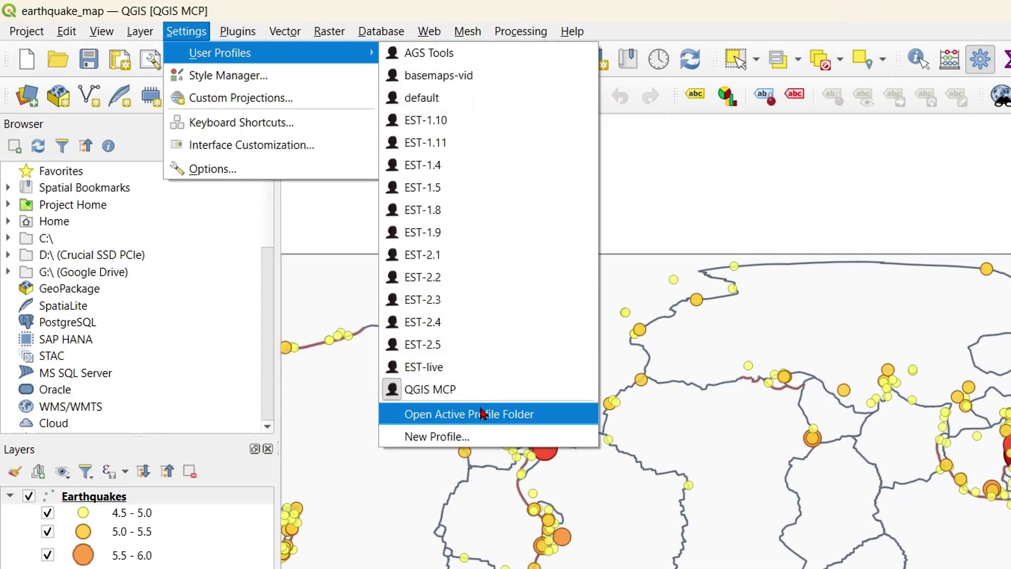
pyautogui.click(458, 436)
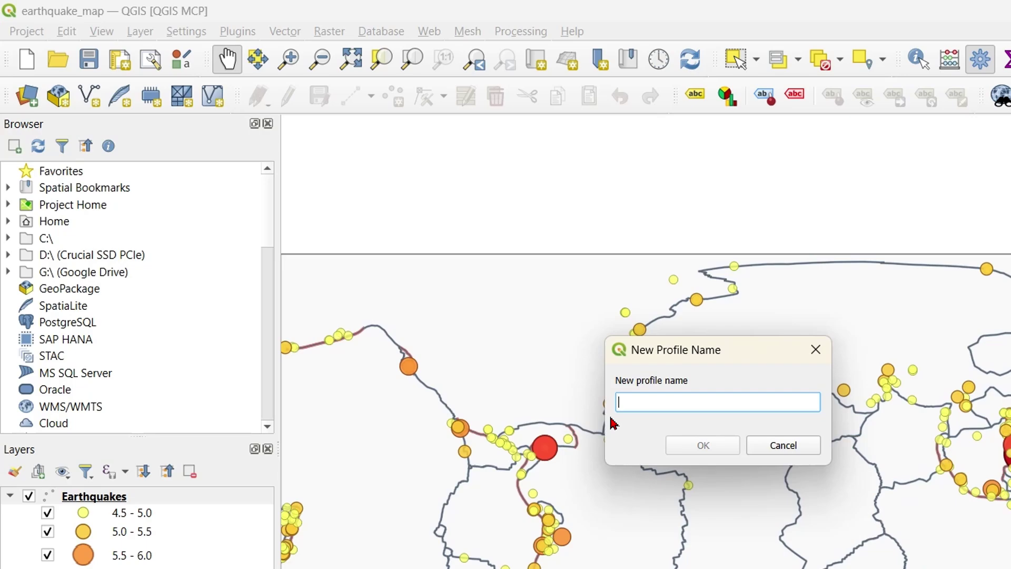
pyautogui.write('QGIS MC')
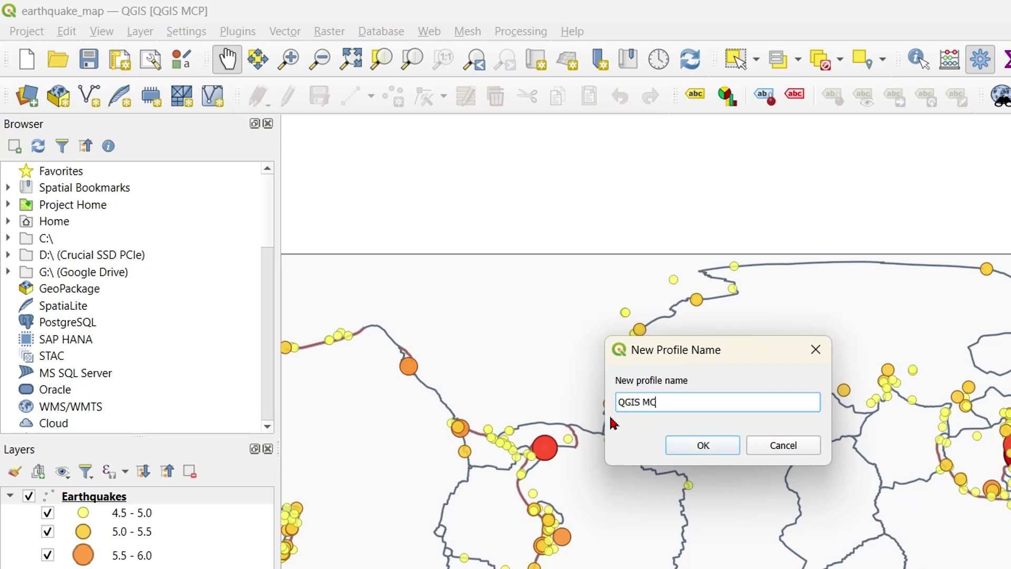
pyautogui.write('P Demo')
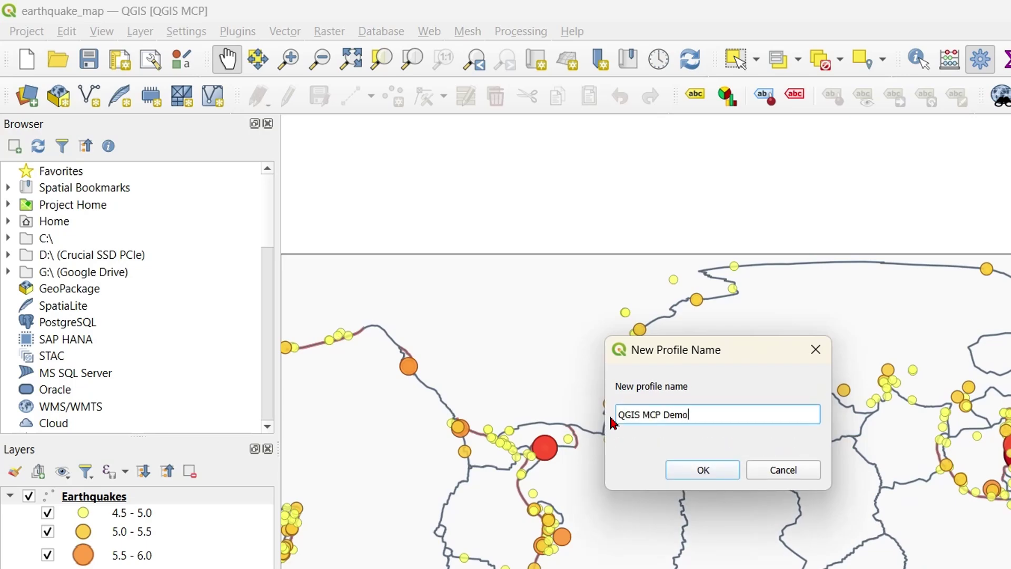
pyautogui.click(698, 469)
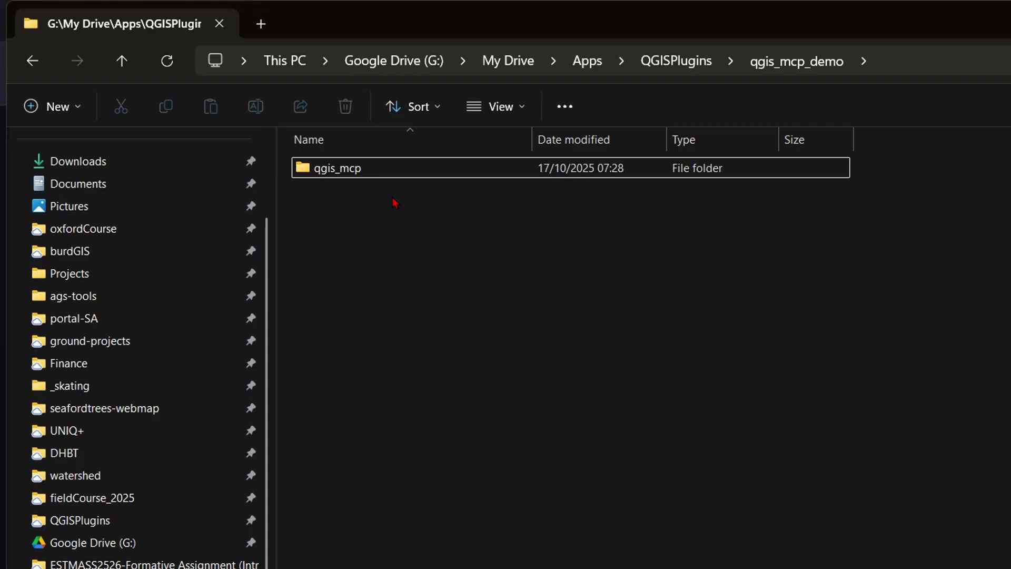
# Copy the qgis_mcp_plugin folder from inside the cloned qgis_mcp repository folder
pyautogui.doubleClick(403, 170)
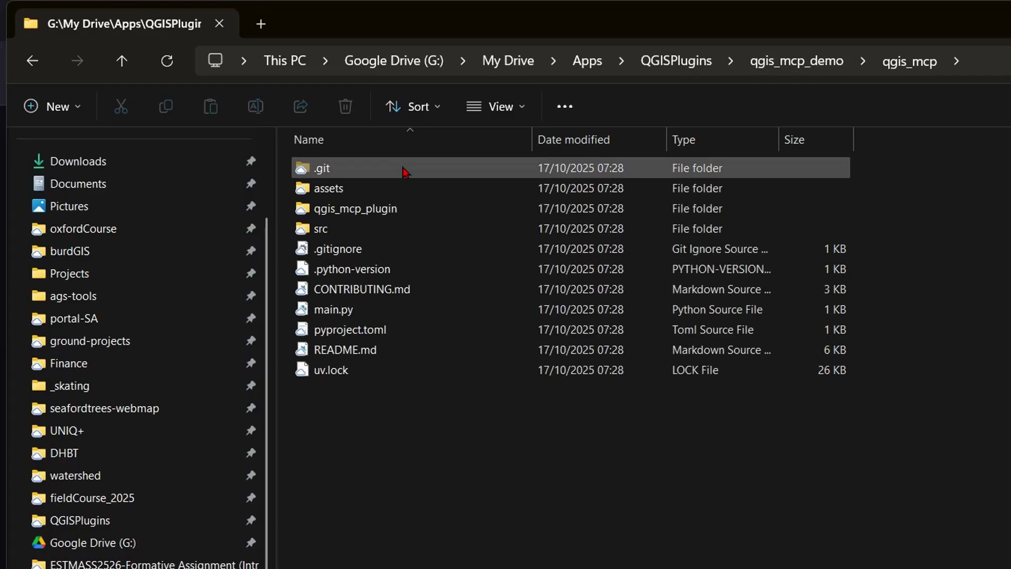
pyautogui.rightClick(388, 211)
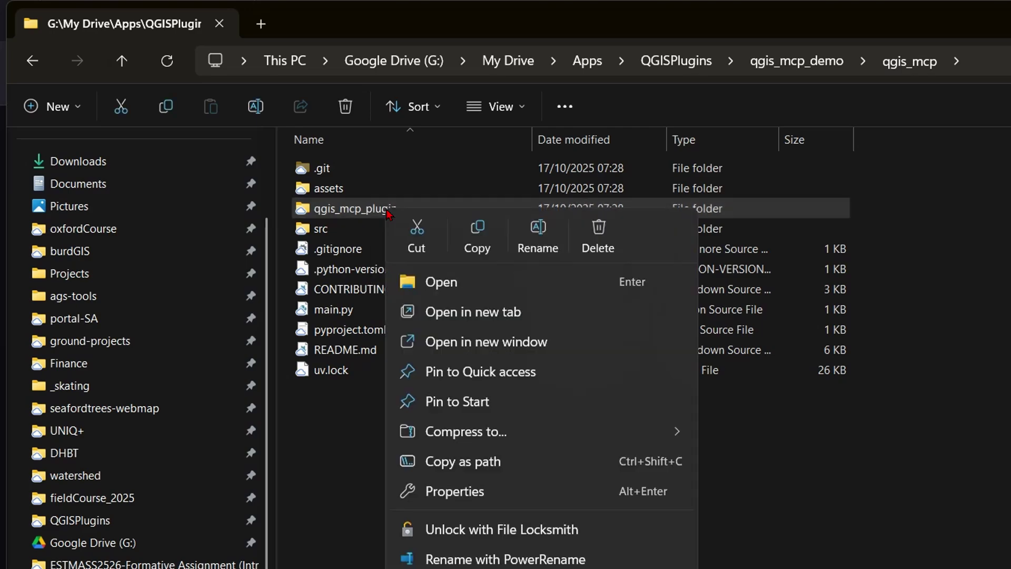
pyautogui.click(477, 237)
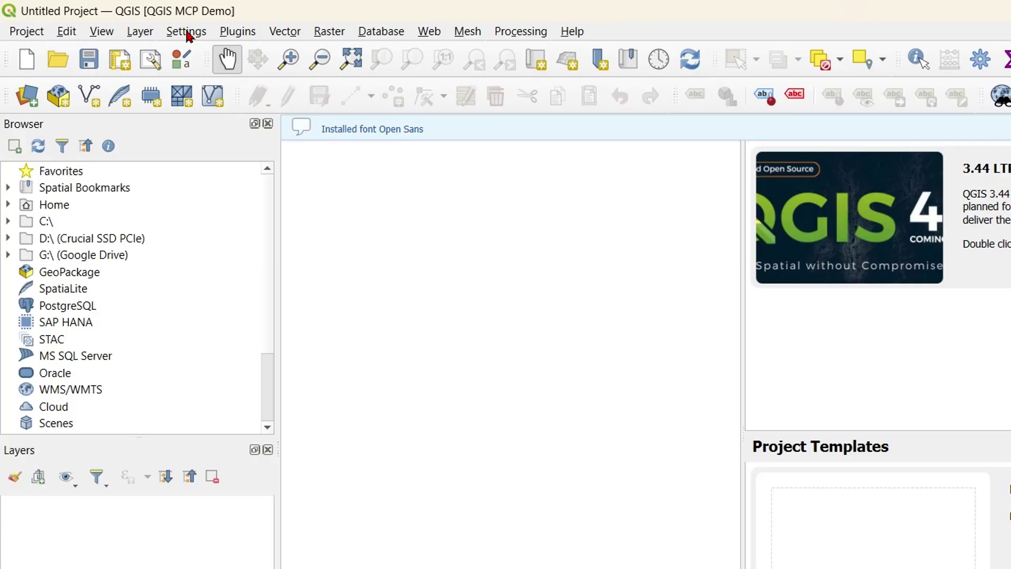
# Open the active QGIS MCP Demo profile folder via Settings > User Profiles
pyautogui.click(188, 33)
pyautogui.moveTo(198, 52)
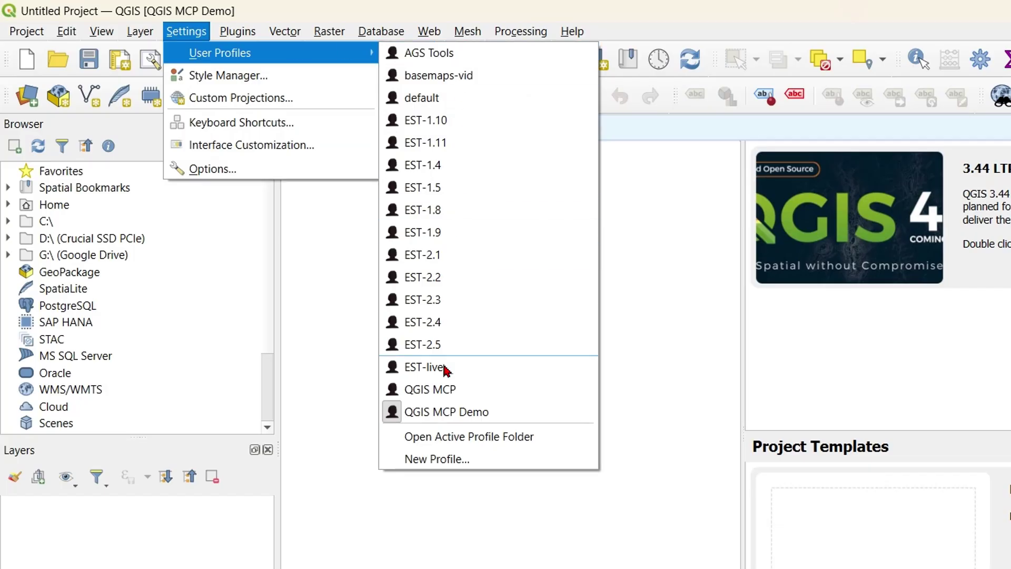
pyautogui.click(541, 445)
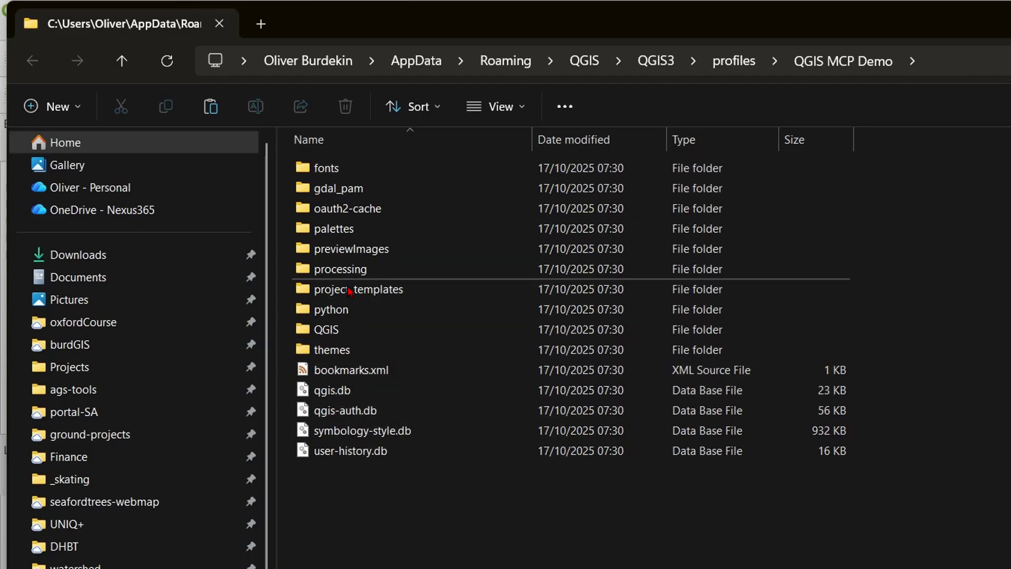
# Create a new folder named 'plugins' inside the profile's python folder
pyautogui.doubleClick(352, 318)
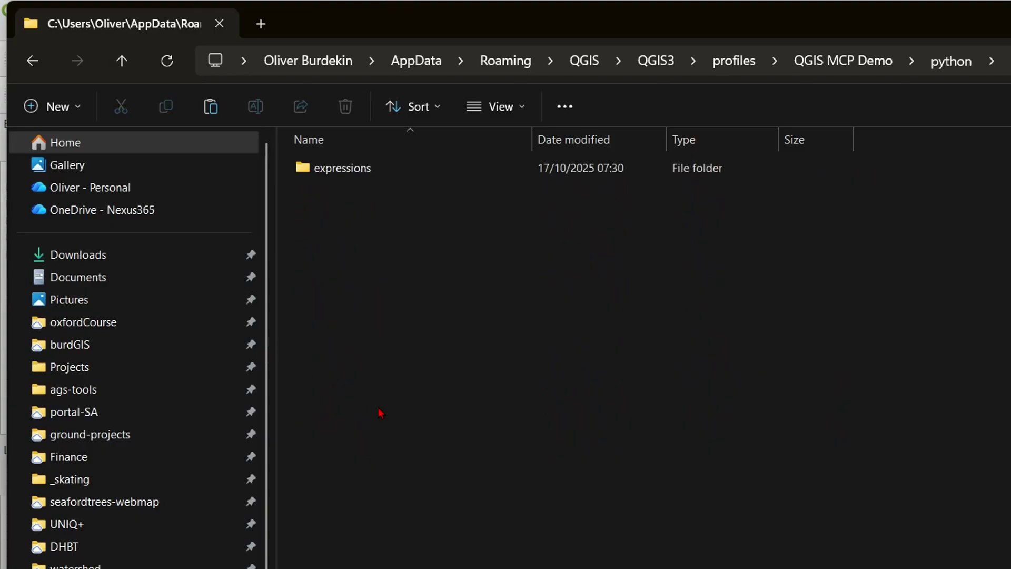
pyautogui.rightClick(416, 407)
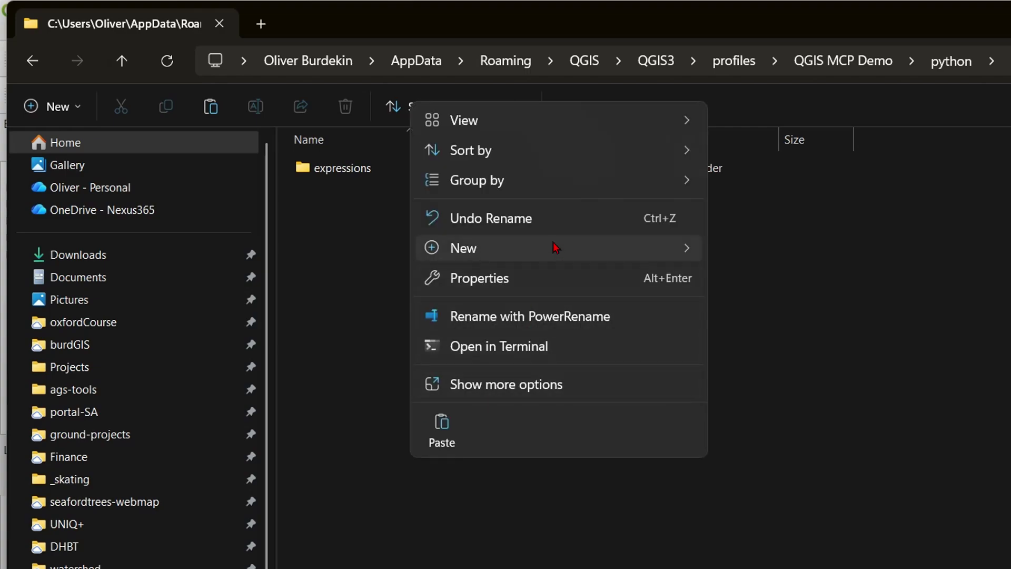
pyautogui.moveTo(572, 252)
pyautogui.click(759, 259)
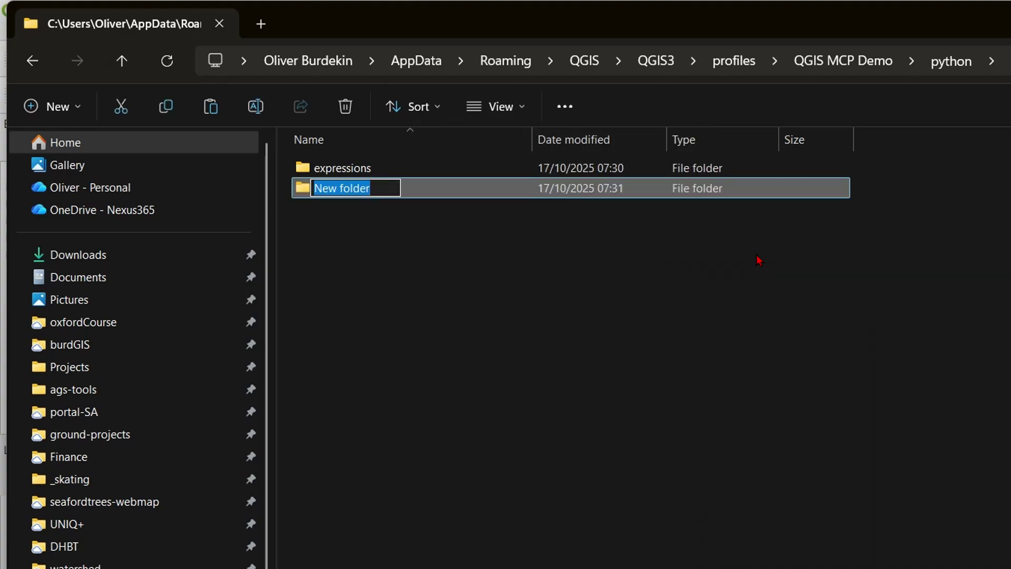
pyautogui.write('plugins')
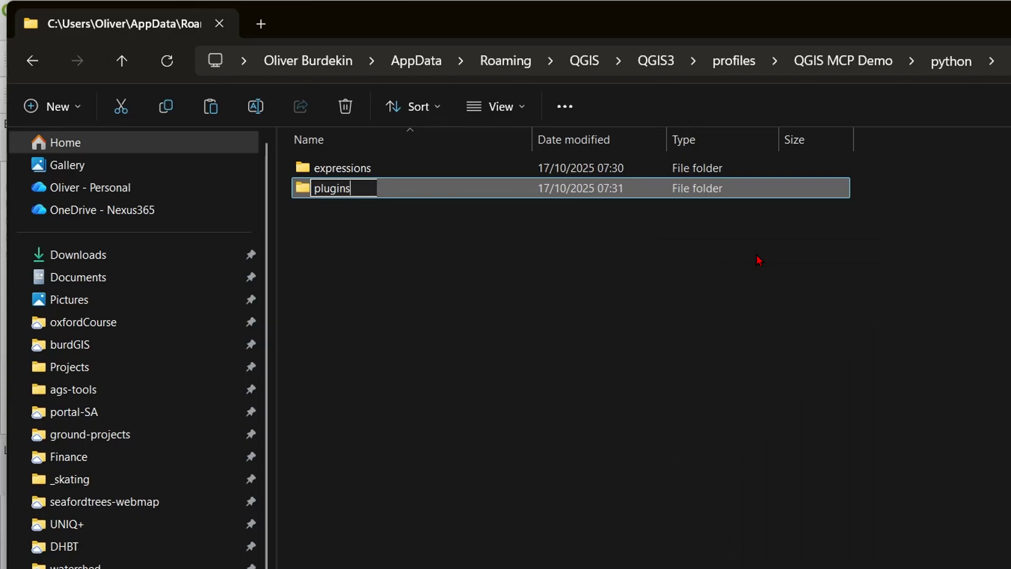
pyautogui.press('Return')
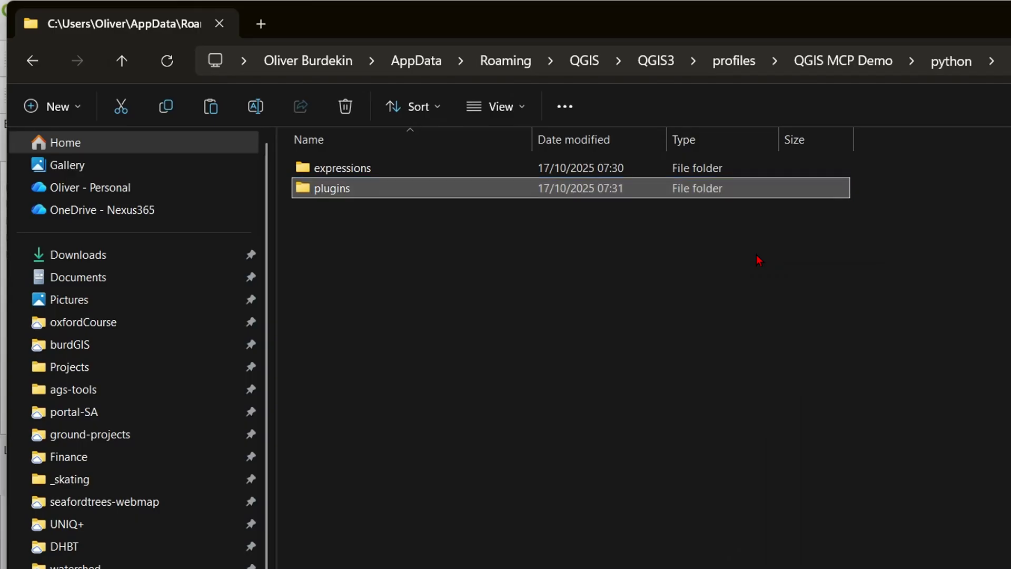
# Paste qgis_mcp_plugin into the plugins folder and return to QGIS
pyautogui.doubleClick(337, 188)
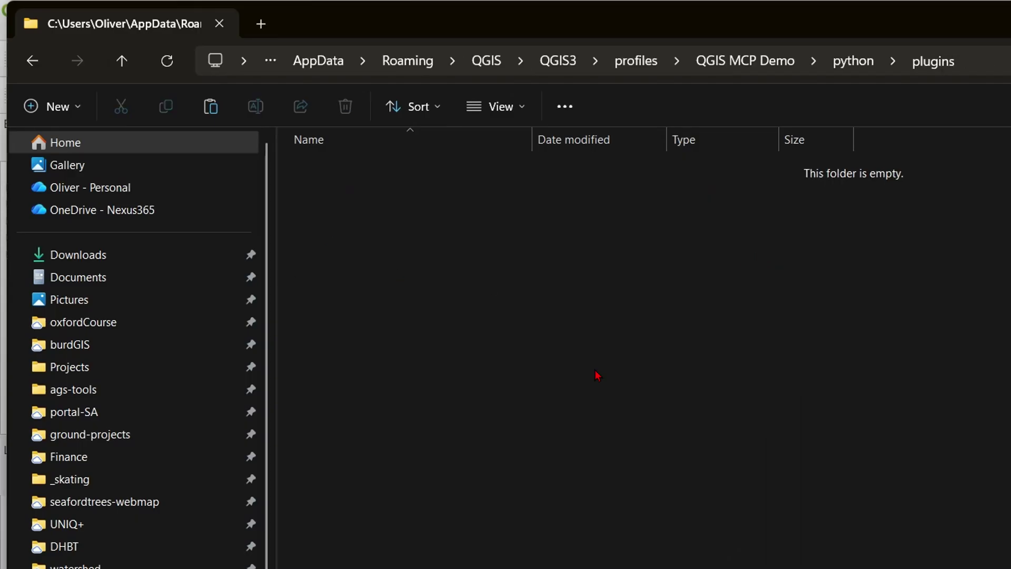
pyautogui.hotkey('ctrl', 'v')
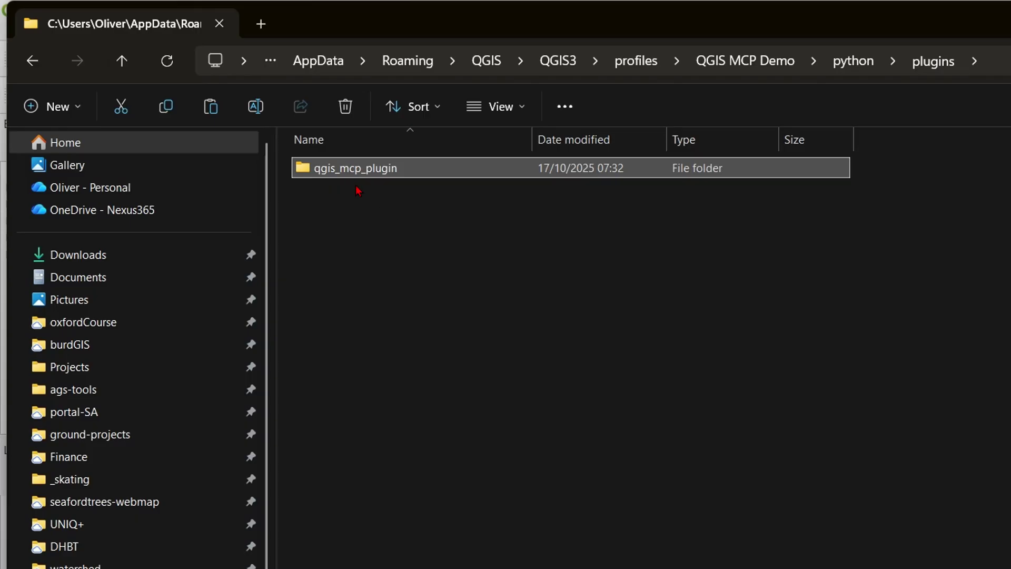
pyautogui.hotkey('alt', 'Tab')
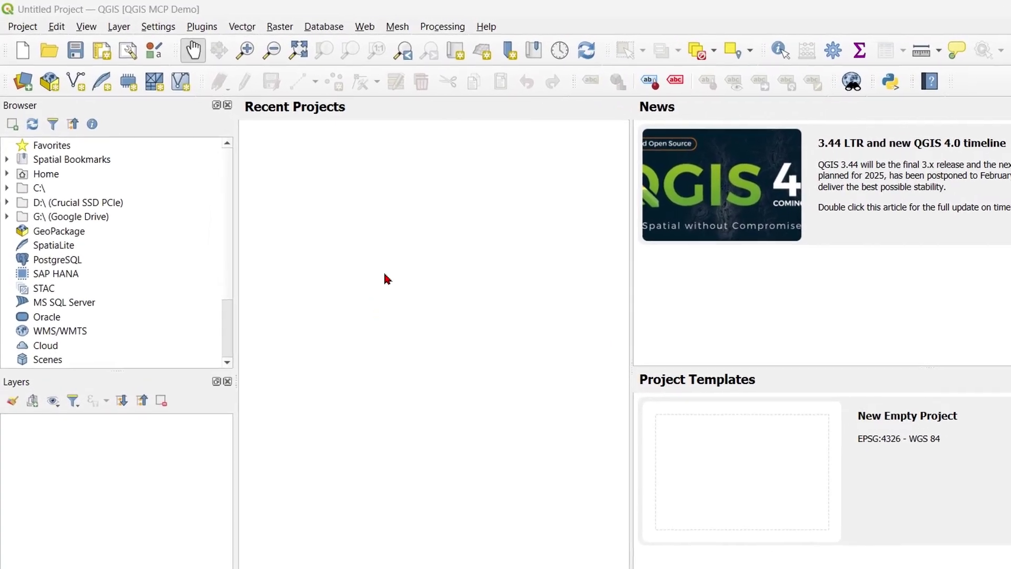
# Enable the QGIS MCP plugin in the Plugin Manager and open its server panel on port 9876
pyautogui.click(190, 29)
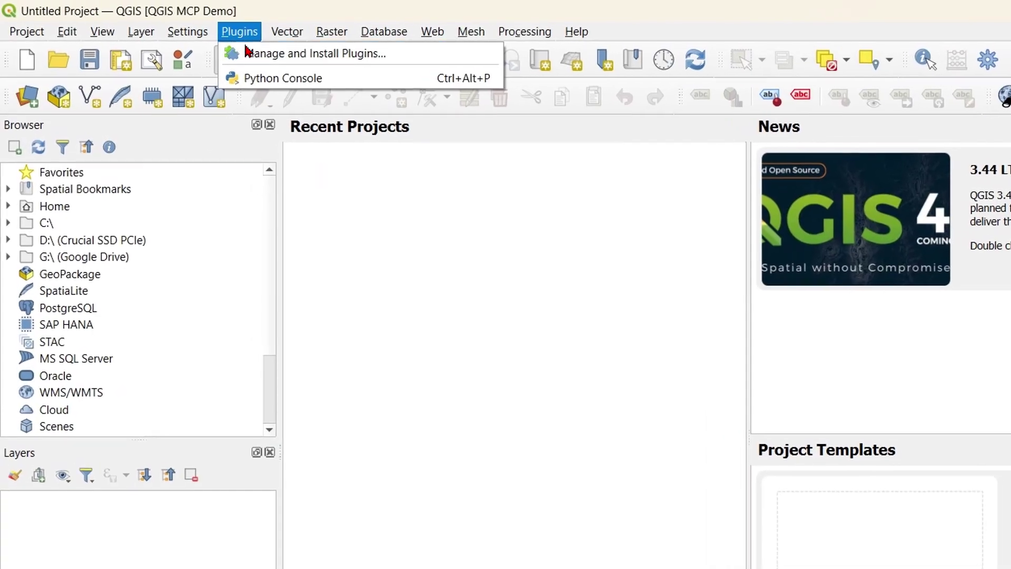
pyautogui.click(252, 52)
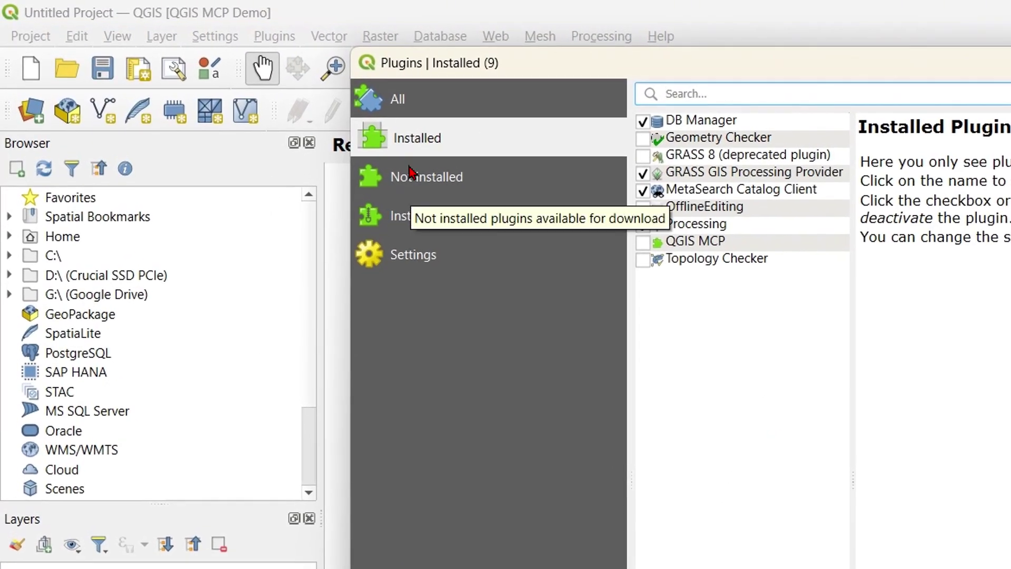
pyautogui.click(691, 246)
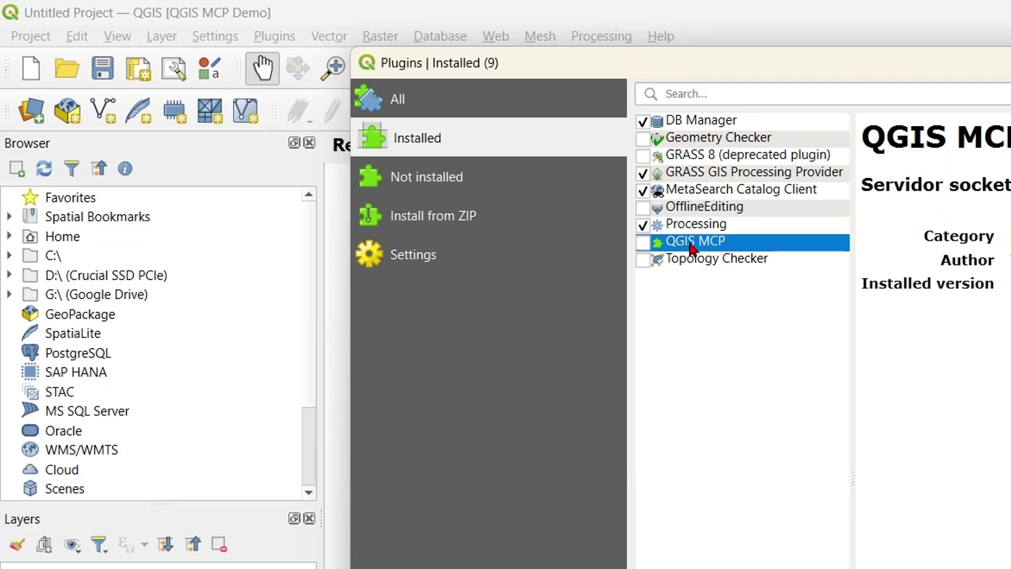
pyautogui.click(643, 243)
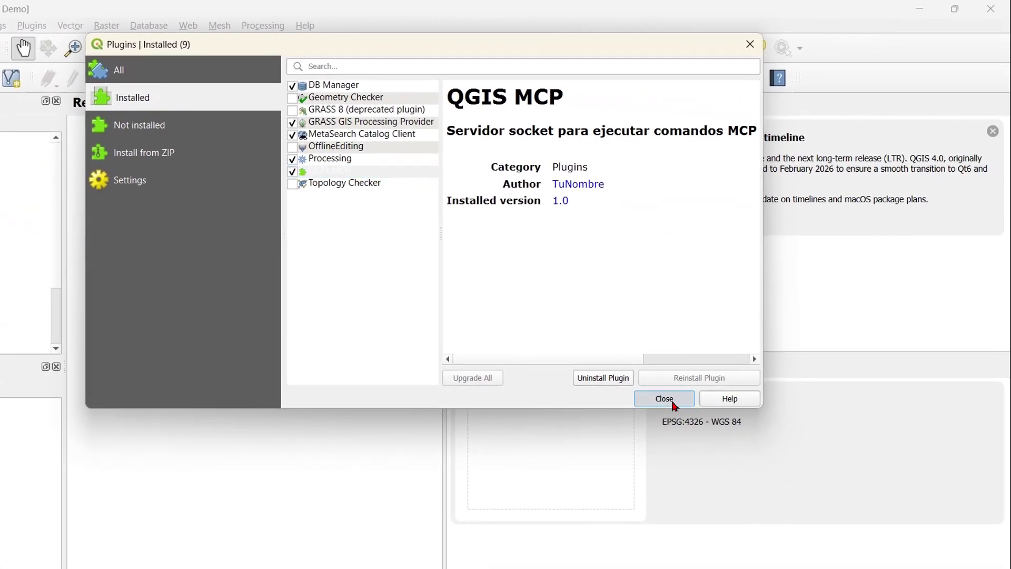
pyautogui.click(668, 402)
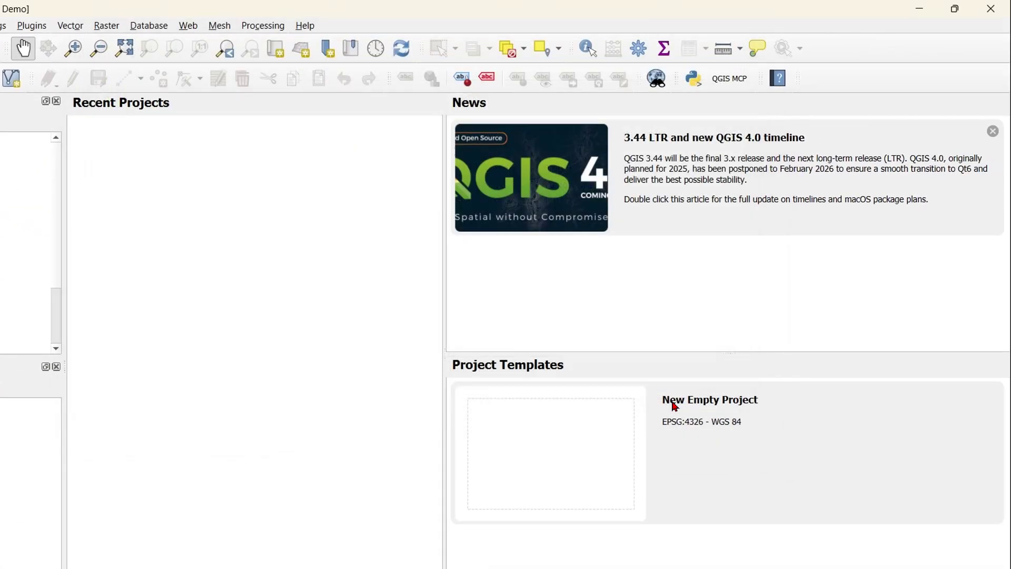
pyautogui.click(739, 86)
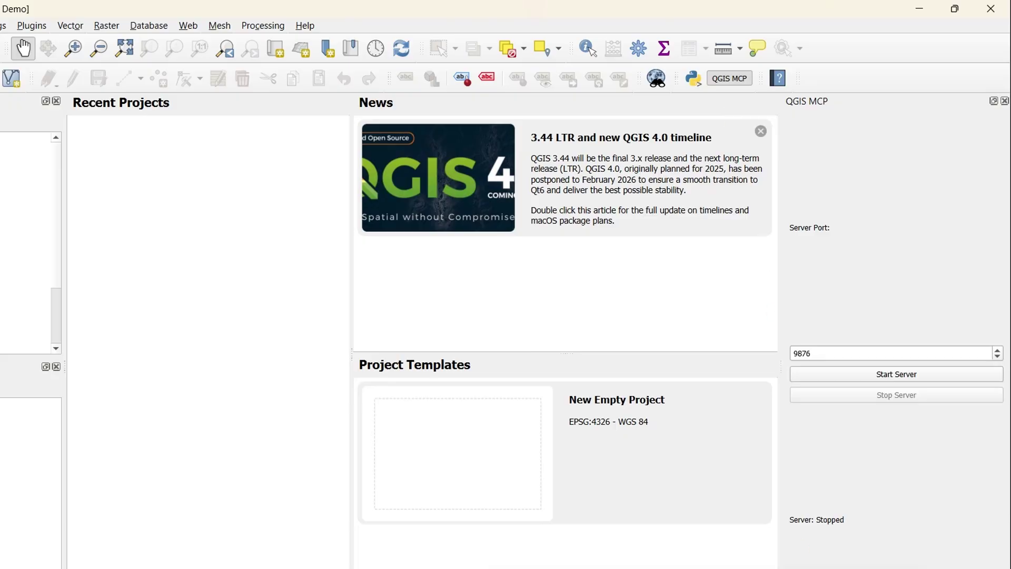
# Open Claude Desktop's Developer settings and use Edit Config to reveal claude_desktop_config.json
pyautogui.hotkey('ctrl', 'alt', 'space')
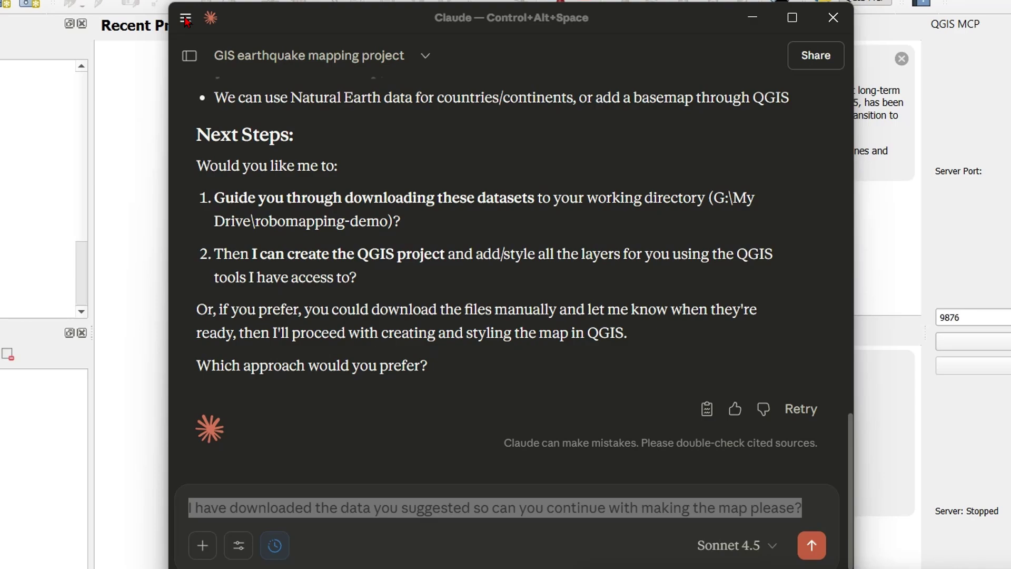
pyautogui.click(186, 19)
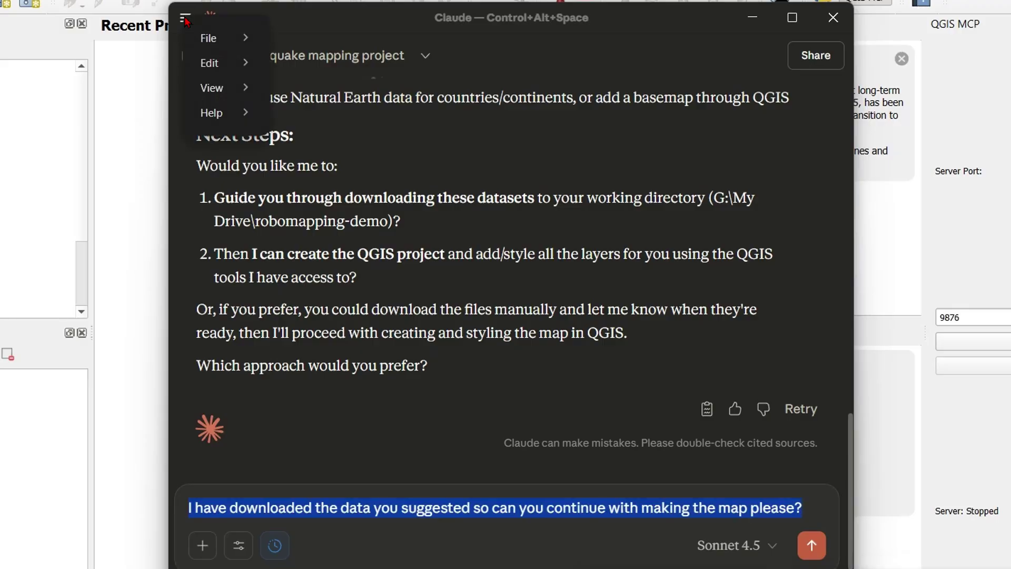
pyautogui.moveTo(208, 38)
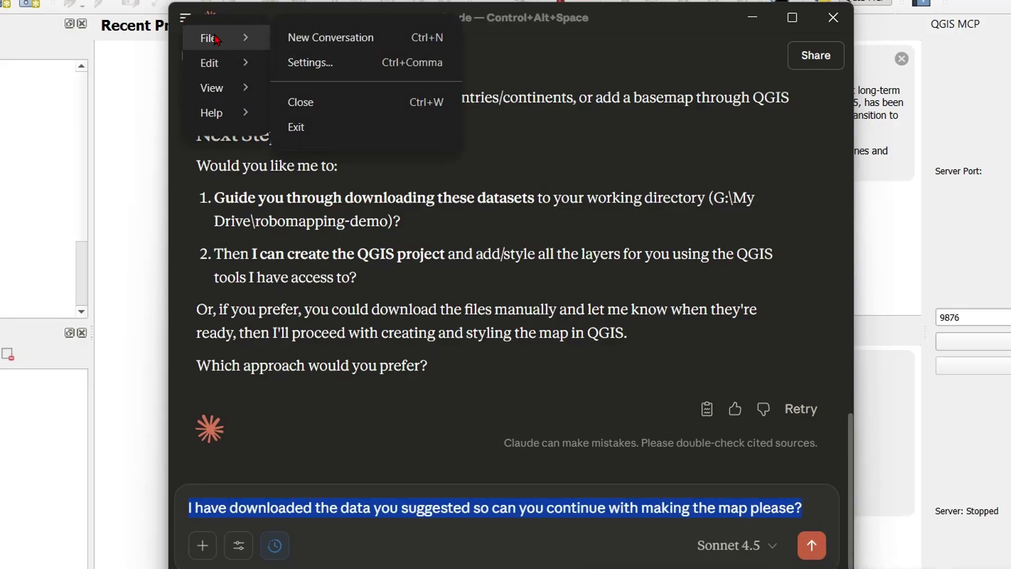
pyautogui.click(334, 72)
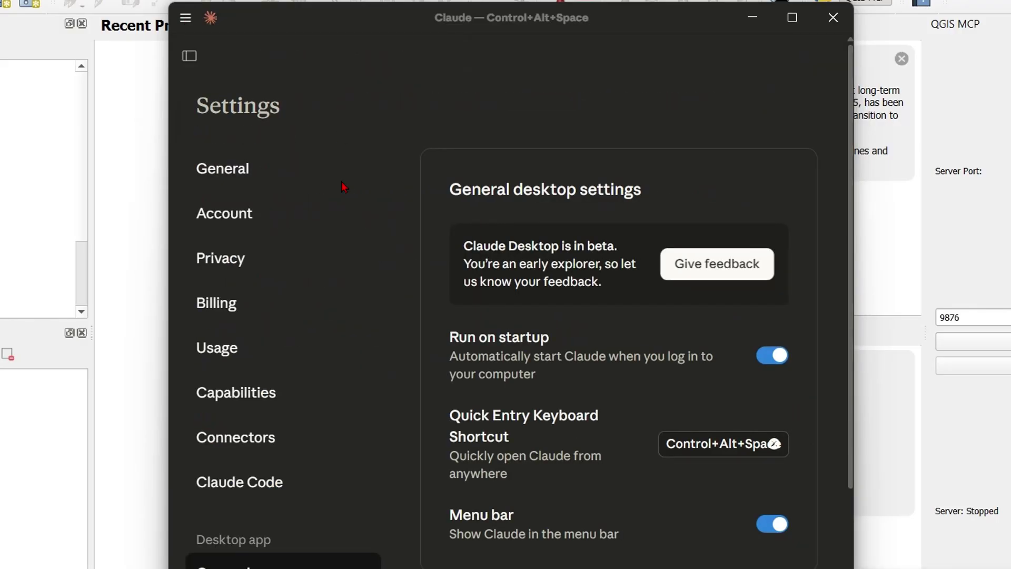
pyautogui.scroll(-2, 261, 437)
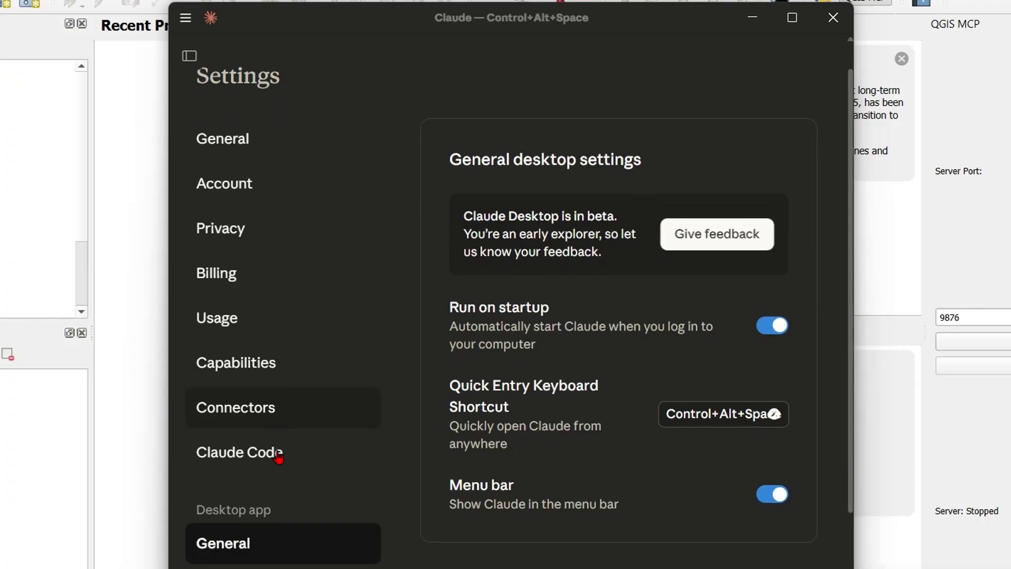
pyautogui.click(248, 558)
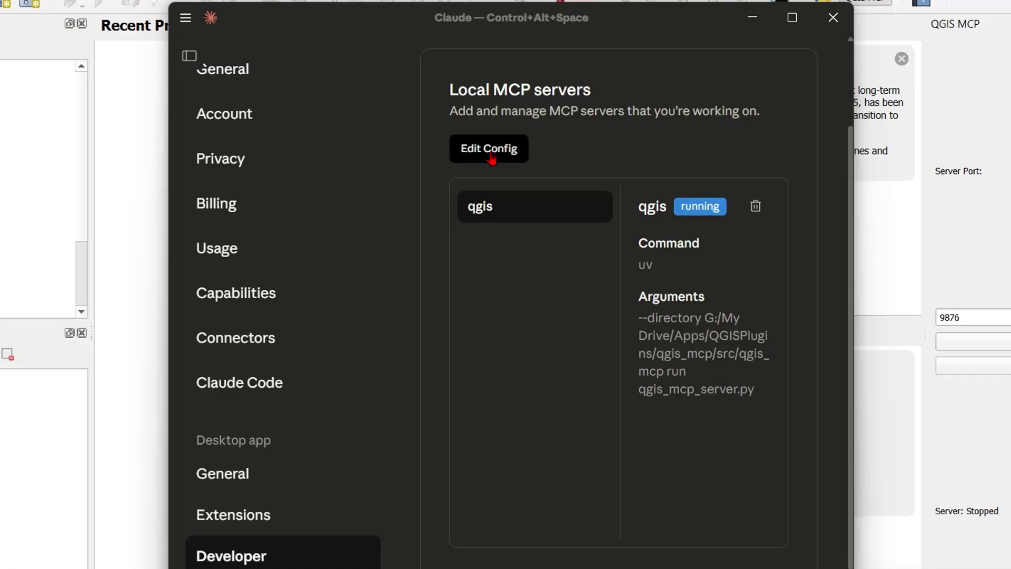
pyautogui.click(490, 153)
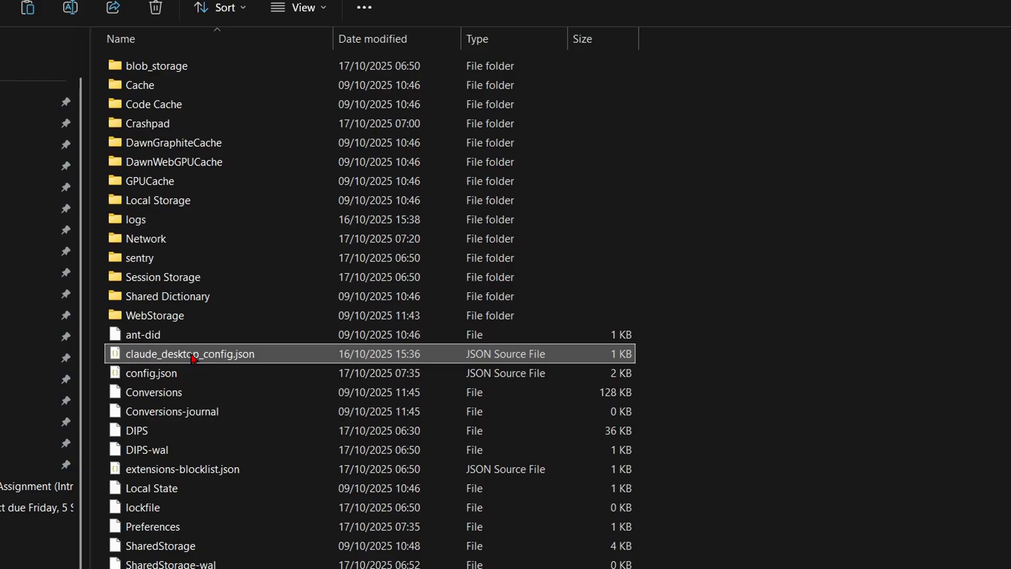
# Open claude_desktop_config.json in VS Code and highlight the qgis_mcp directory path on line 7
pyautogui.rightClick(192, 357)
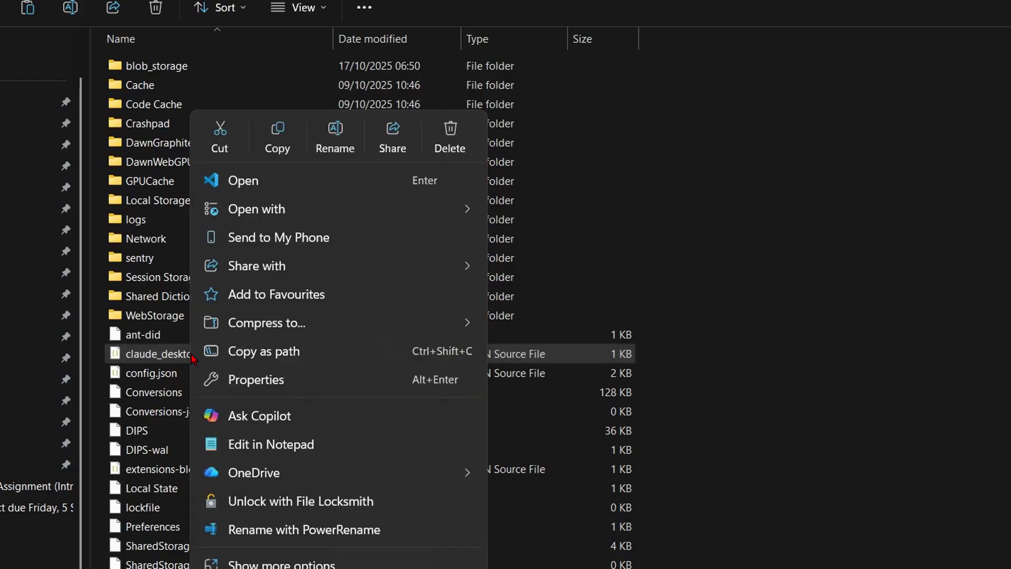
pyautogui.click(270, 181)
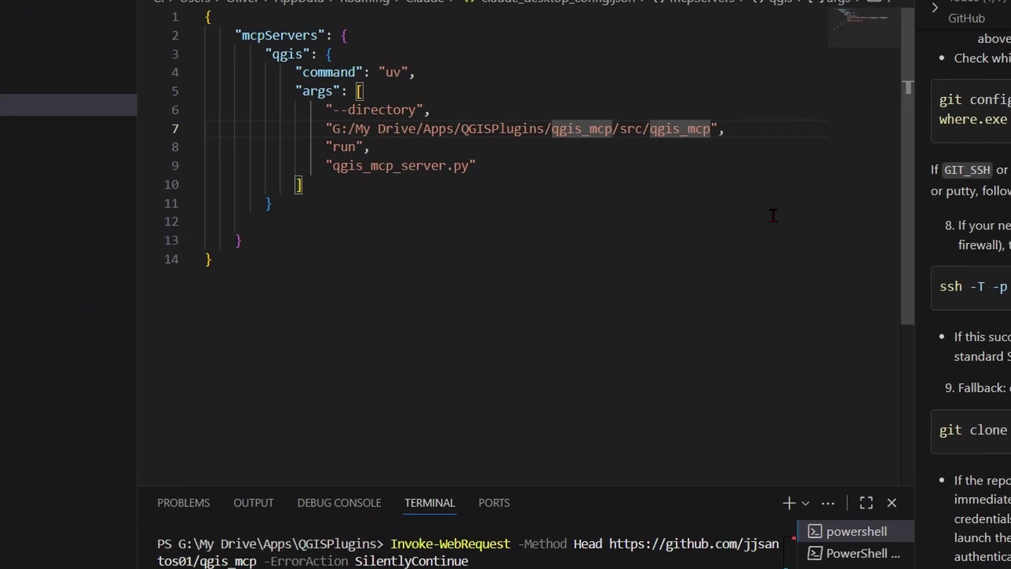
pyautogui.click(436, 510)
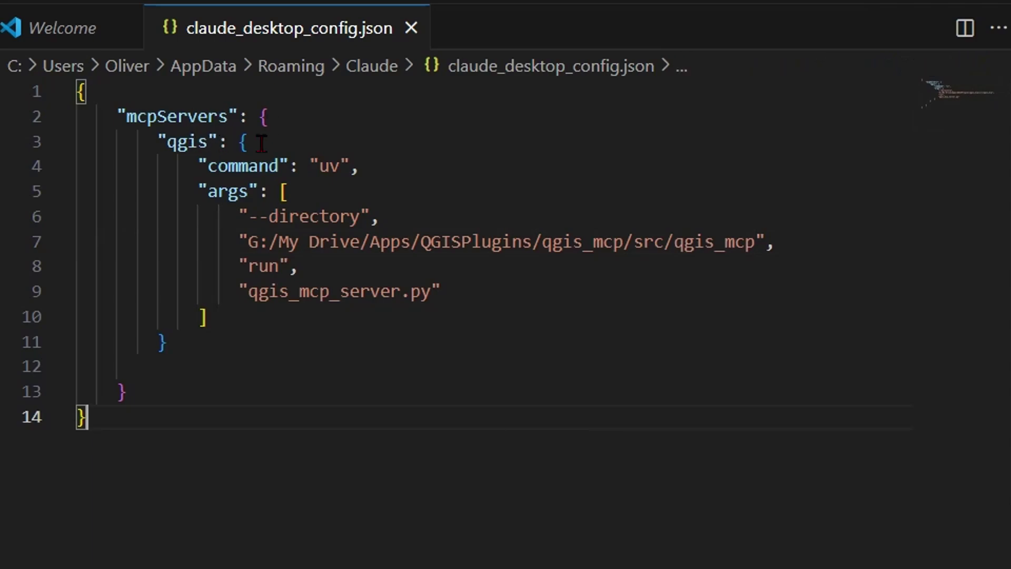
pyautogui.moveTo(247, 241); pyautogui.dragTo(756, 242)
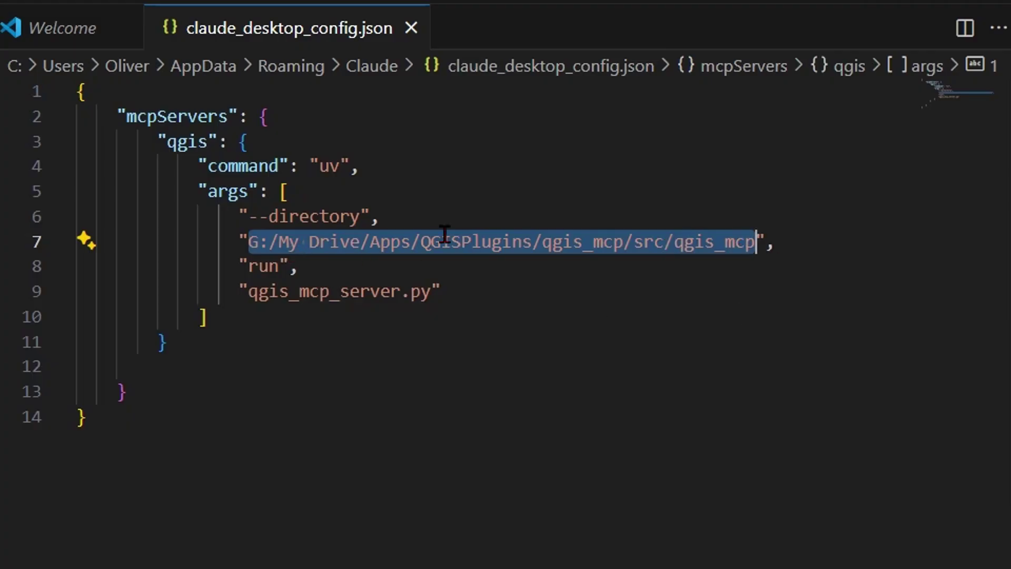
pyautogui.moveTo(538, 245); pyautogui.dragTo(247, 241)
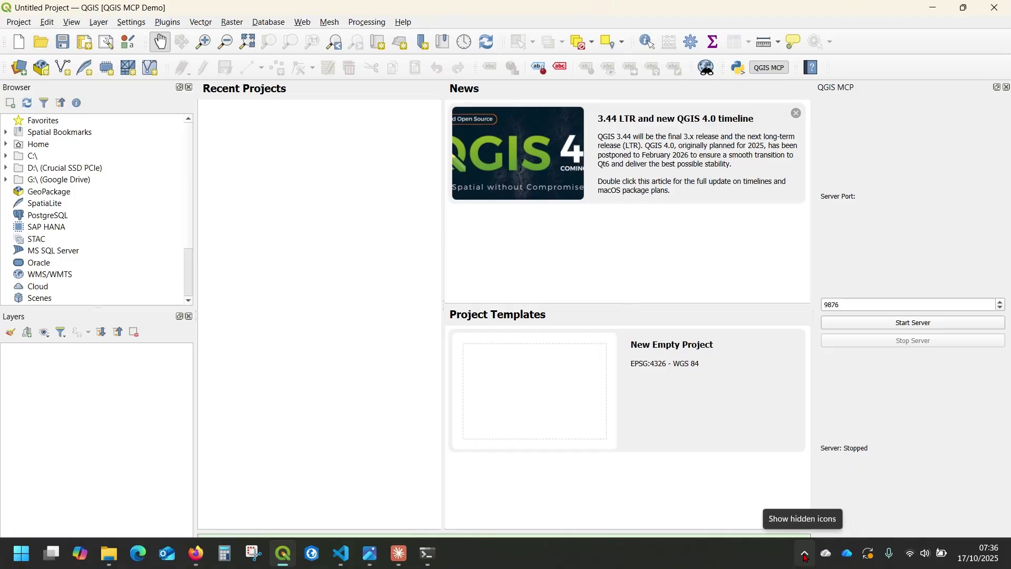
# Quit Claude from the system tray and start the QGIS MCP server on port 9876
pyautogui.click(804, 554)
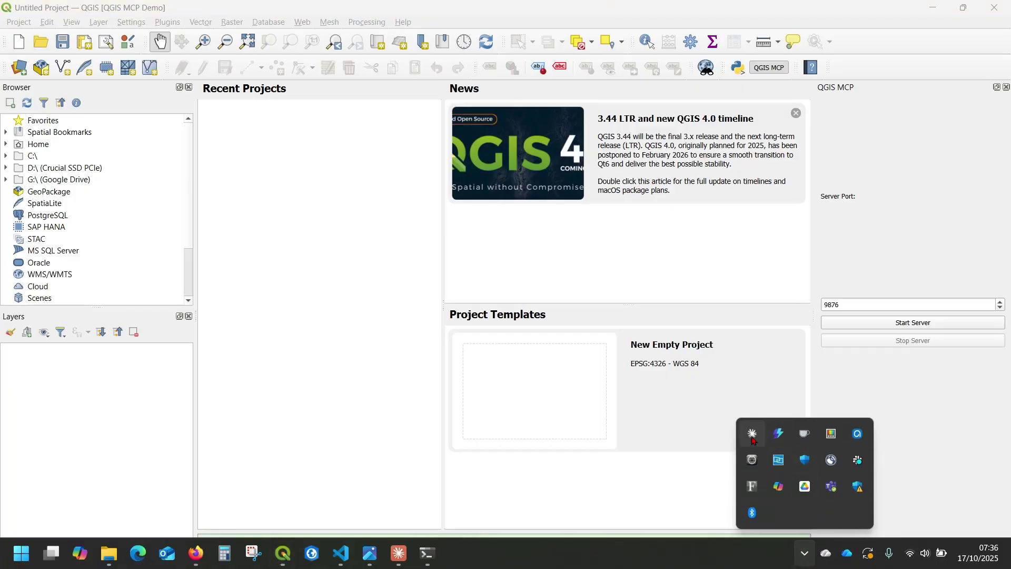
pyautogui.rightClick(753, 440)
pyautogui.click(771, 472)
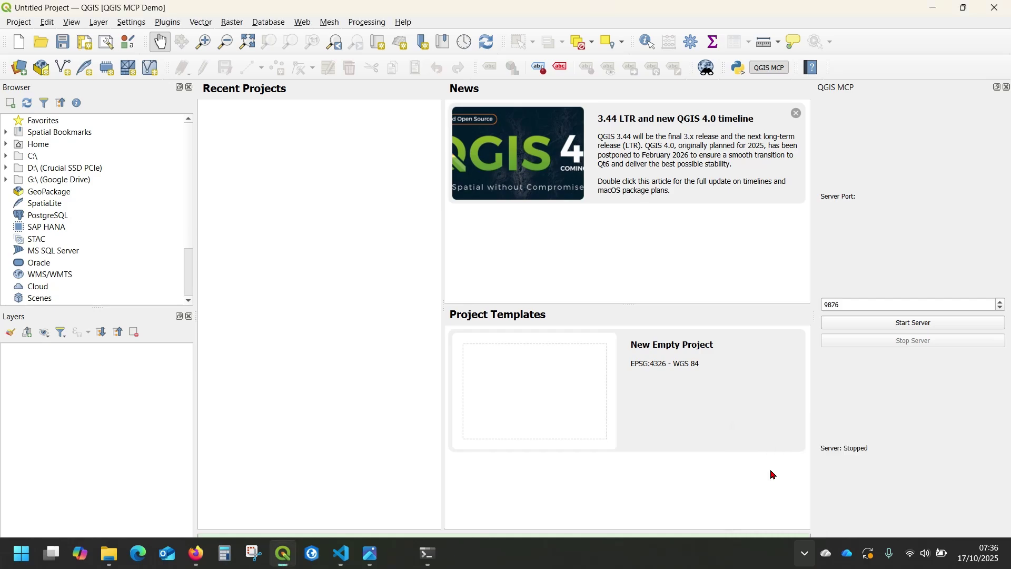
pyautogui.click(921, 330)
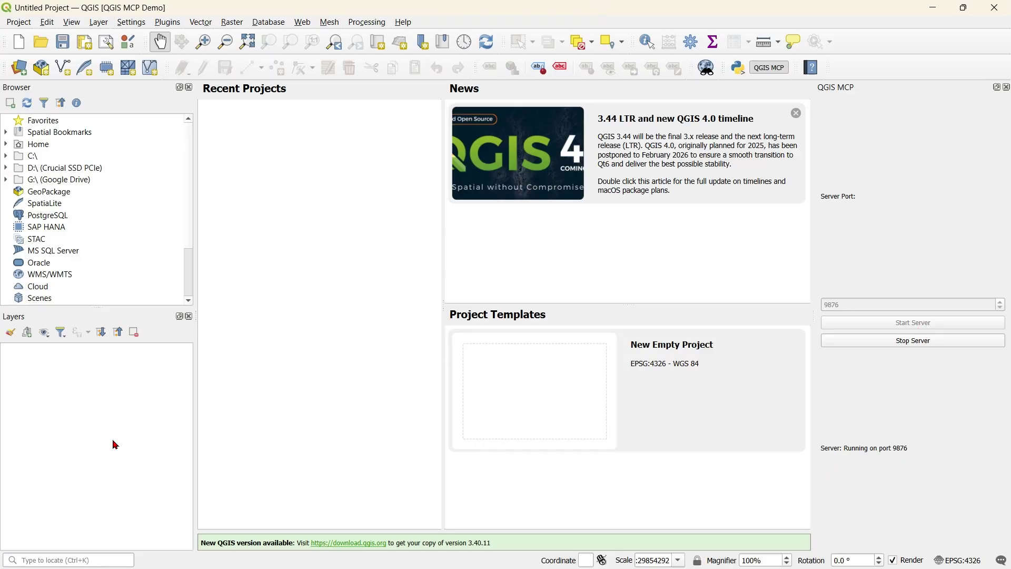
# Relaunch Claude Desktop from the Windows Start search
pyautogui.moveTo(76, 566)
pyautogui.click(21, 555)
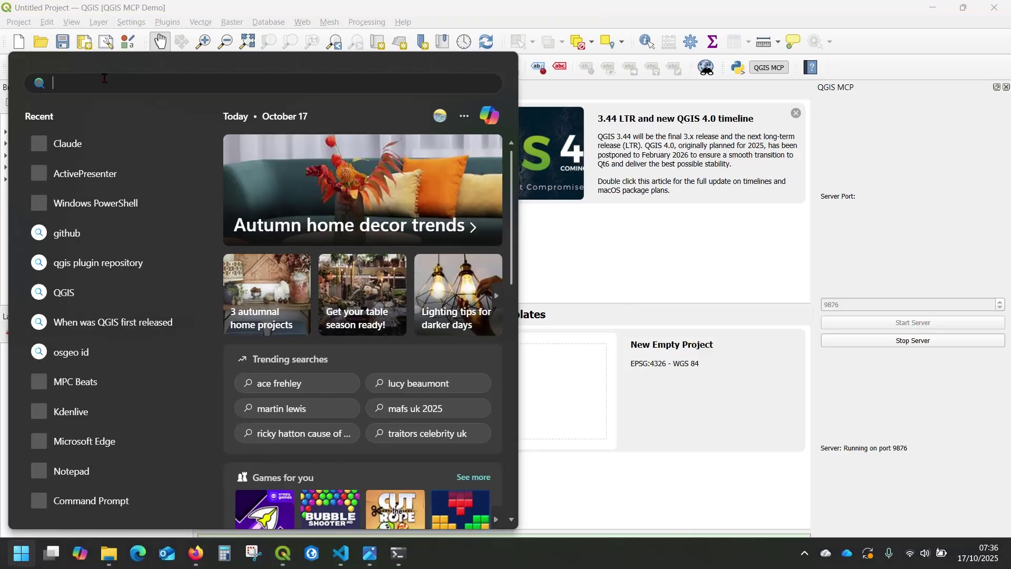
pyautogui.write('claude')
pyautogui.press('Return')
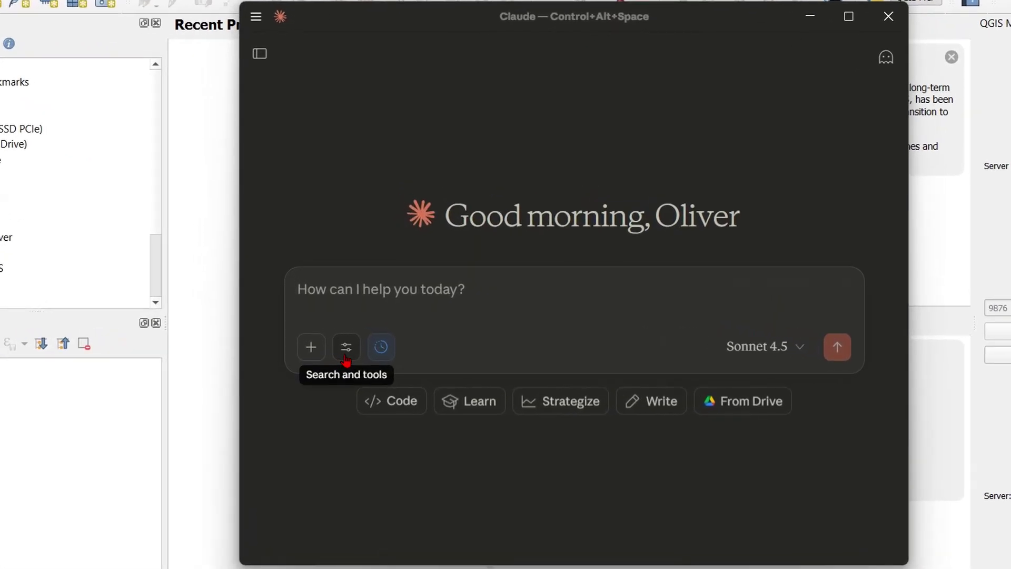
# Expand the qgis connector's tool list, confirming Ping through Execute code are enabled
pyautogui.click(346, 358)
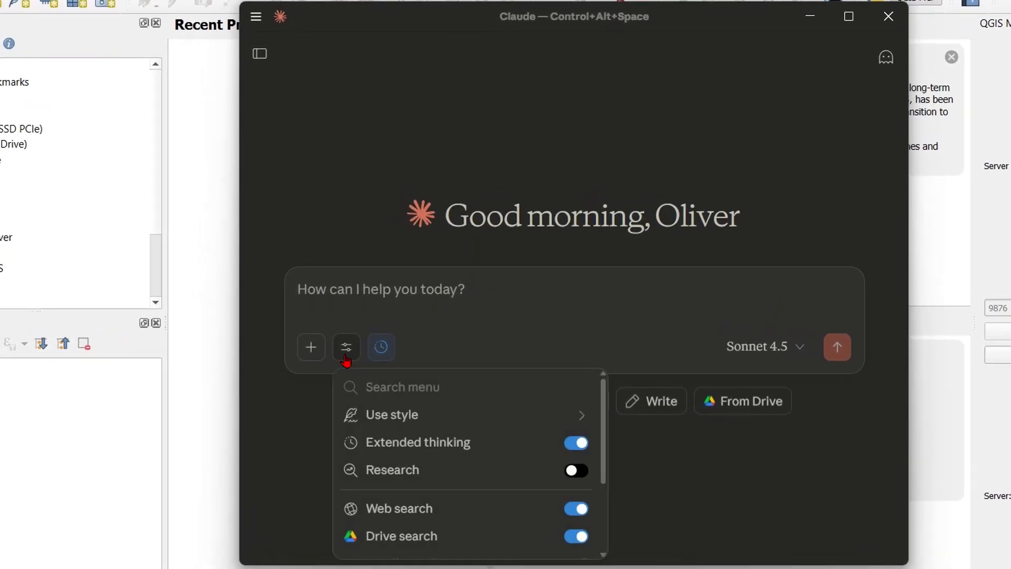
pyautogui.scroll(-3, 453, 454)
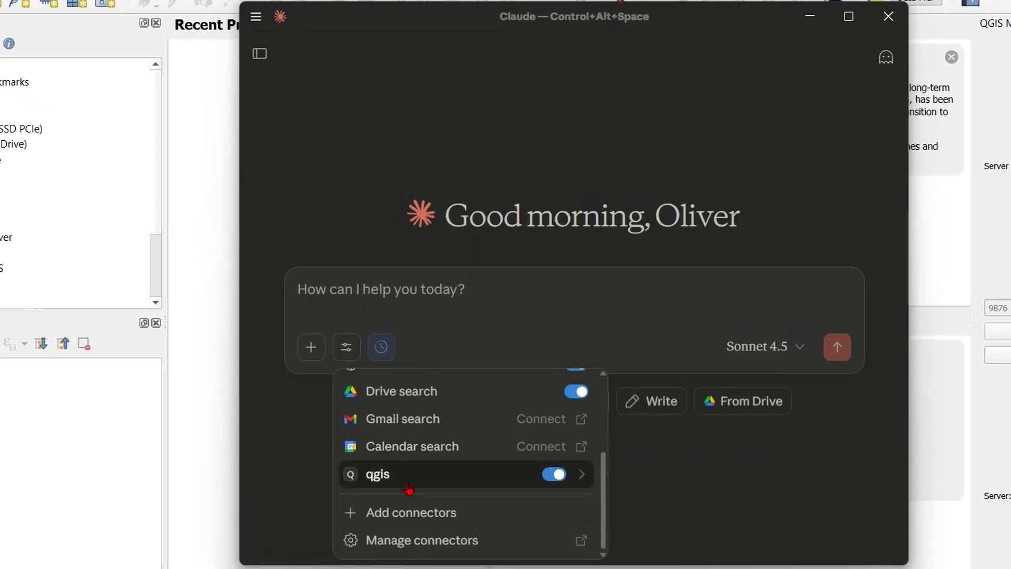
pyautogui.click(582, 476)
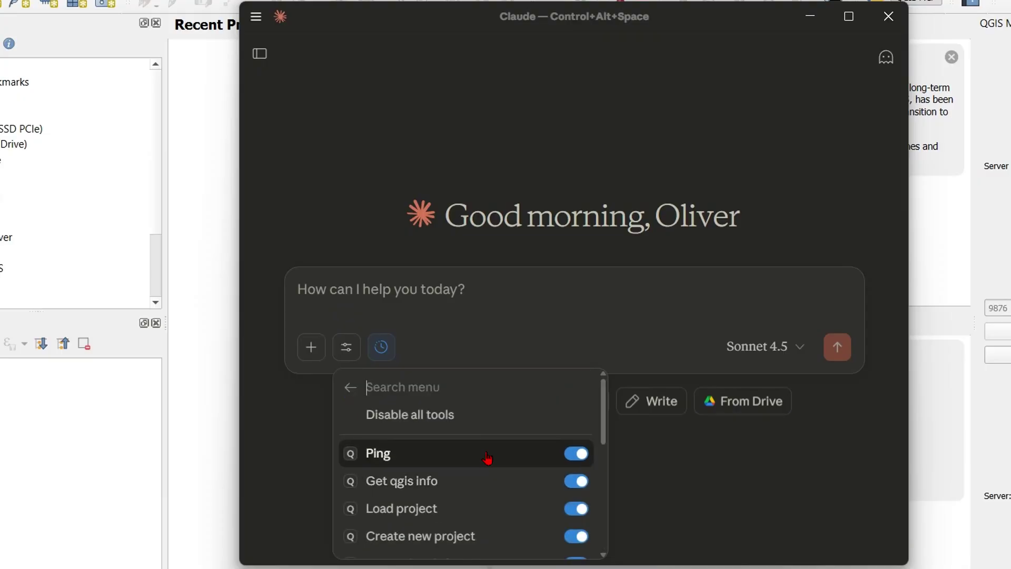
pyautogui.scroll(-10, 487, 458)
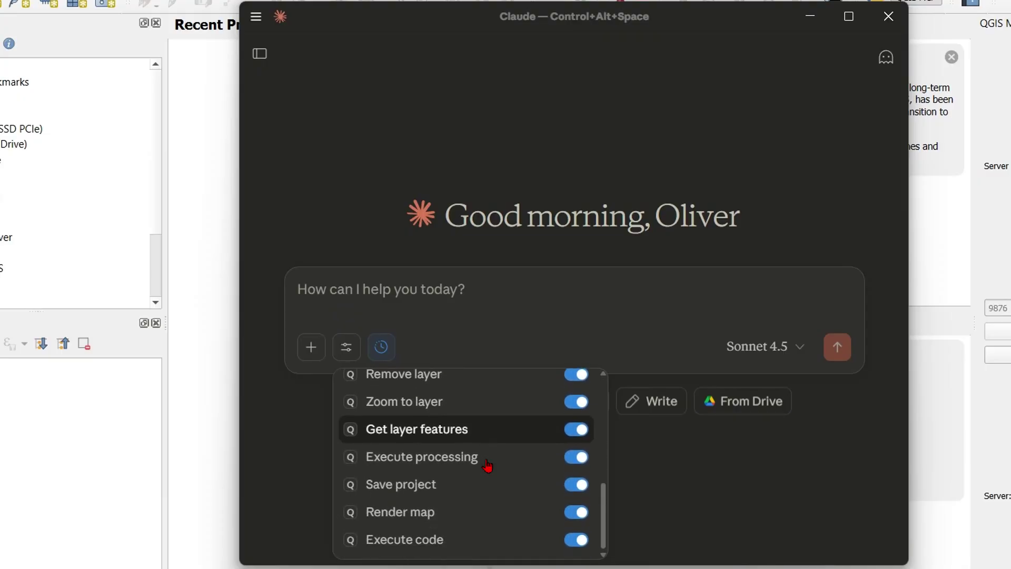
pyautogui.scroll(5, 458, 515)
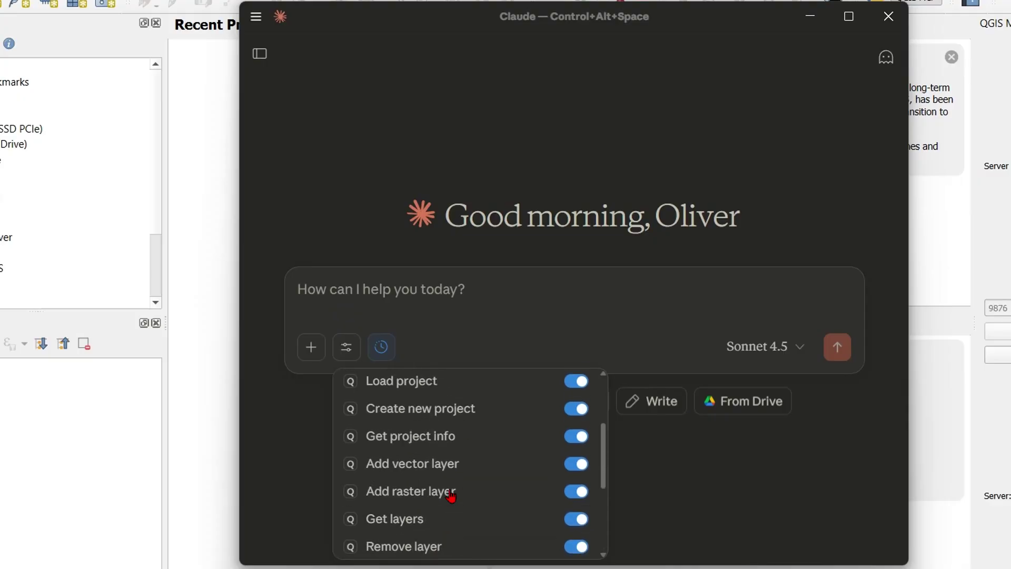
pyautogui.scroll(3, 451, 495)
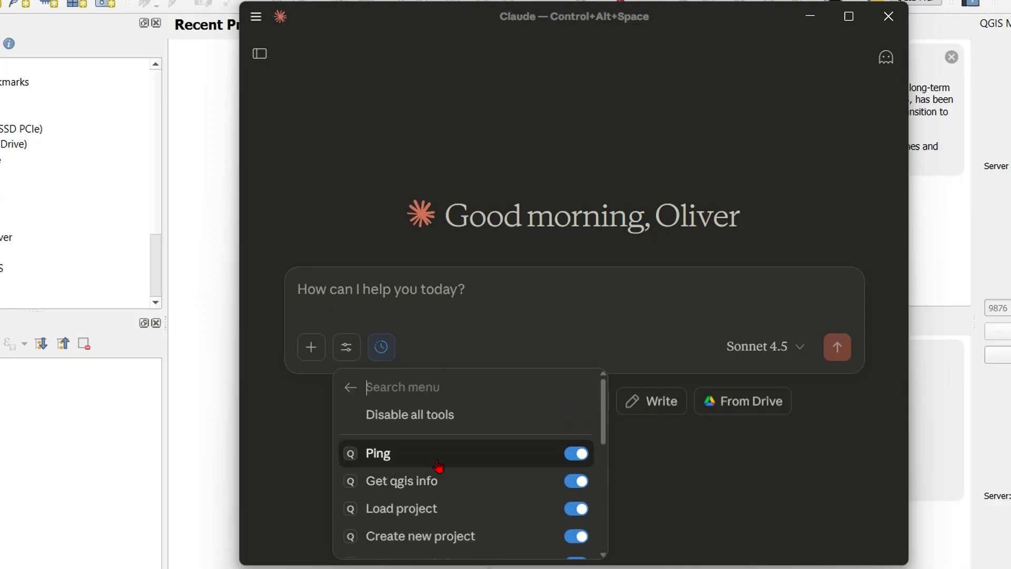